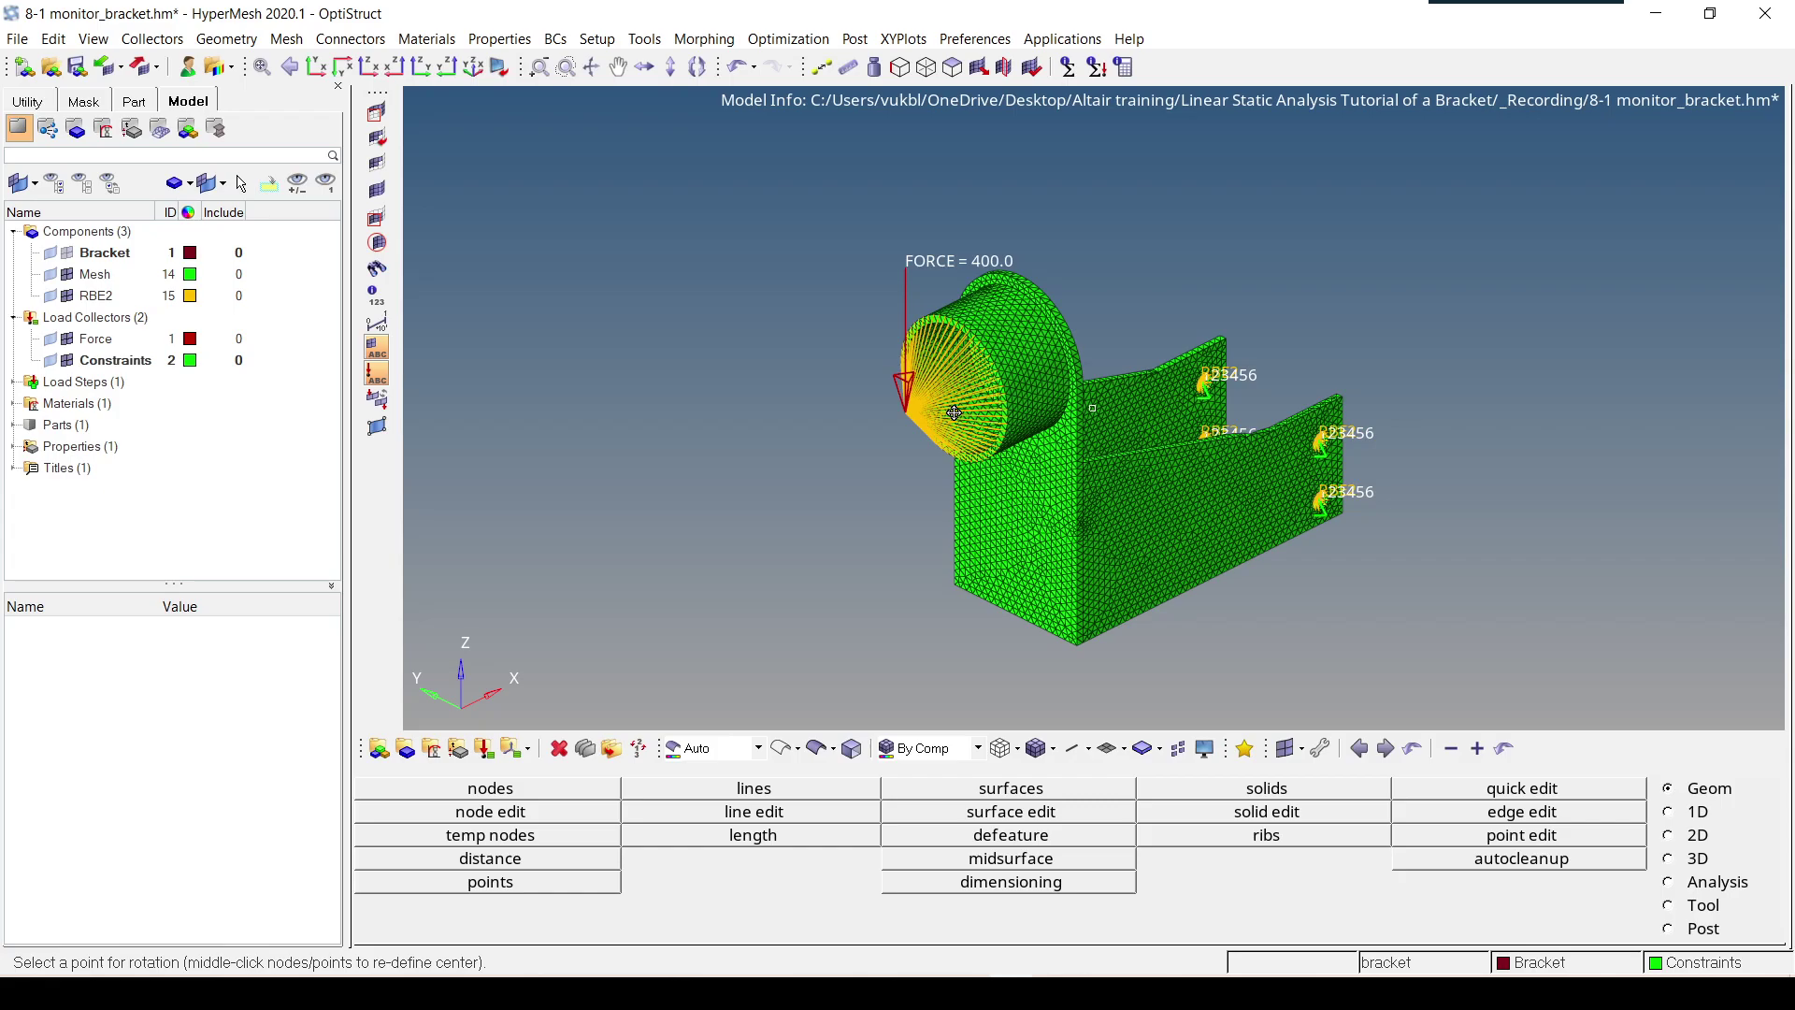
- Open the OptiStruct run panel for 8-1 monitor_bracket.fem, with export all and run options -optskip
left_click(816, 42)
left_click(786, 224)
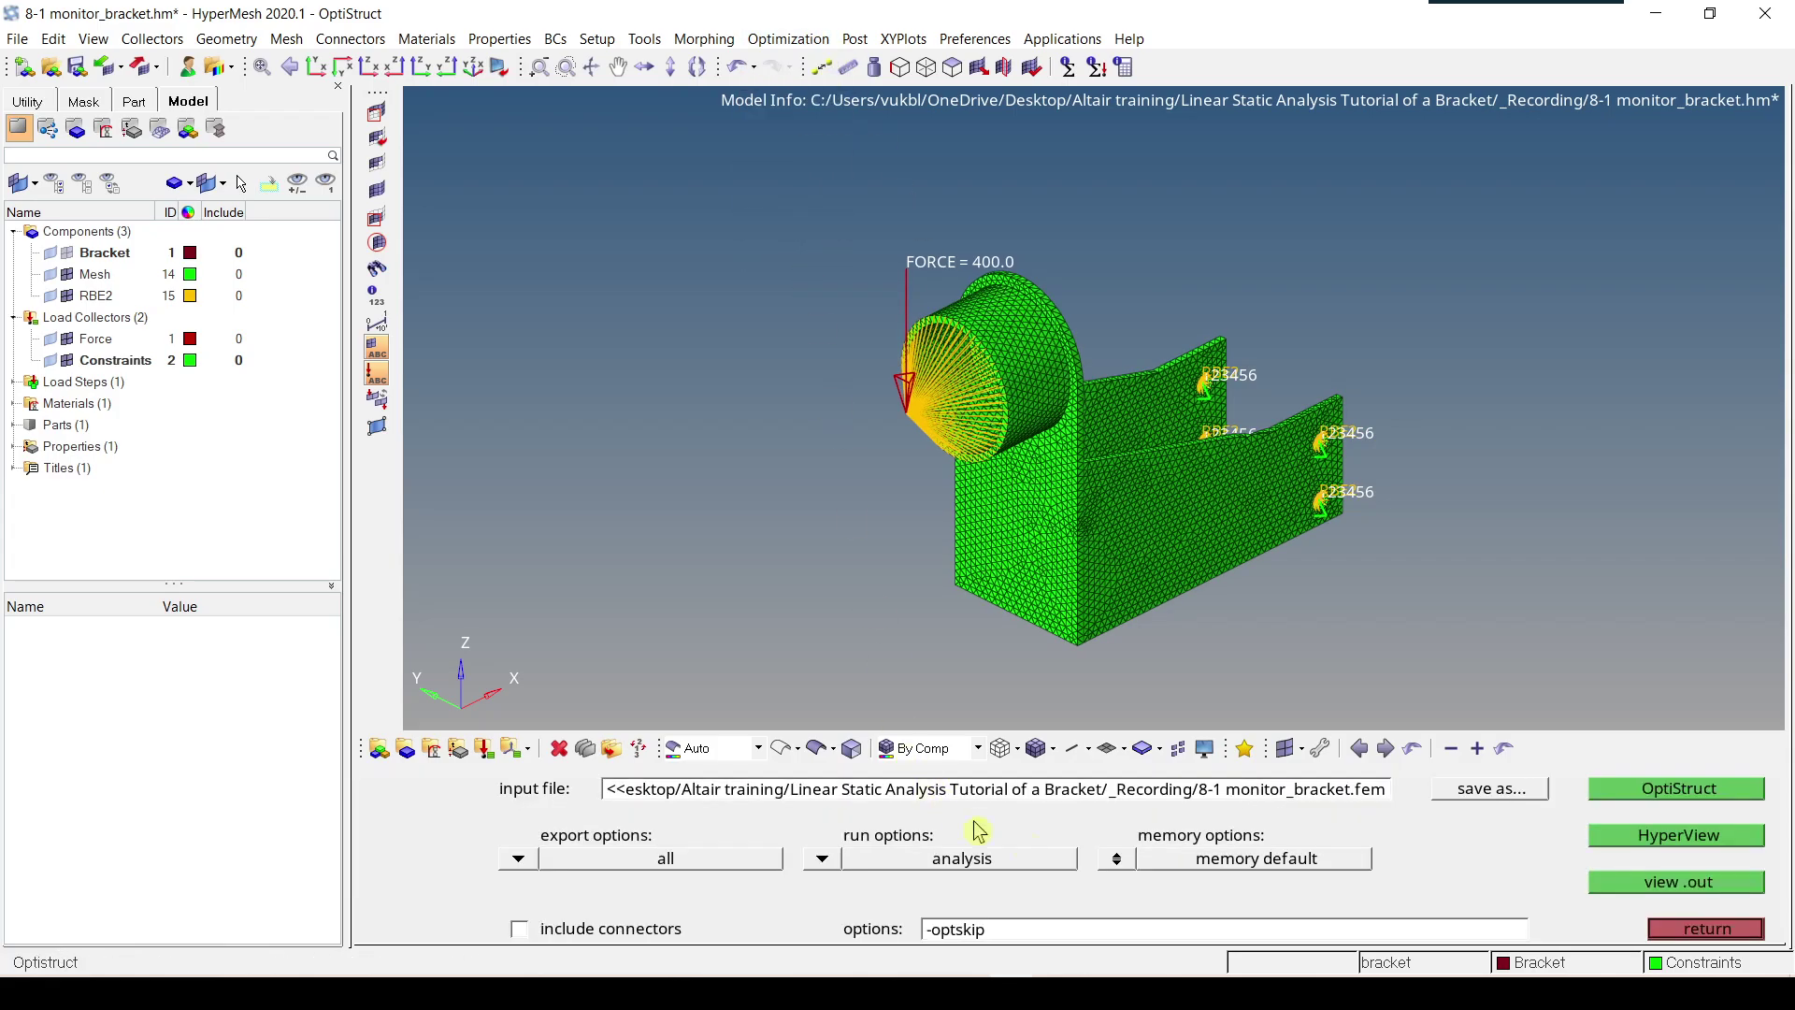
left_click(1708, 930)
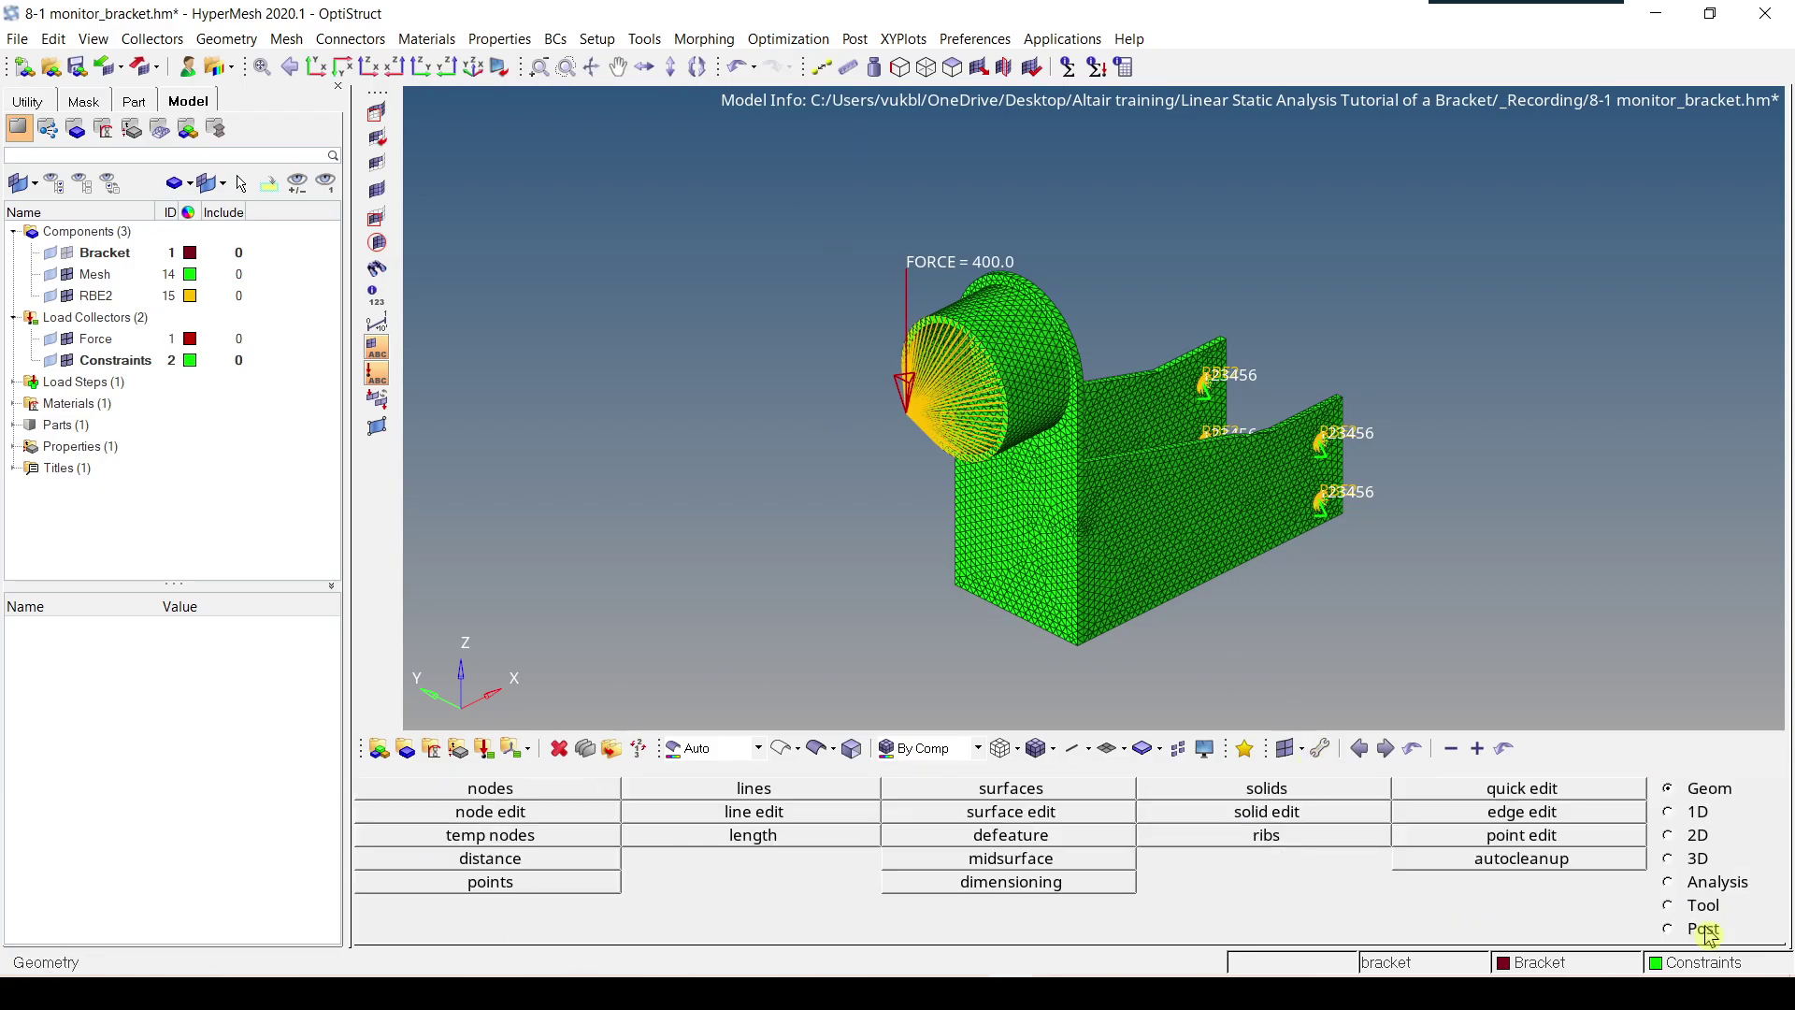
left_click(1660, 884)
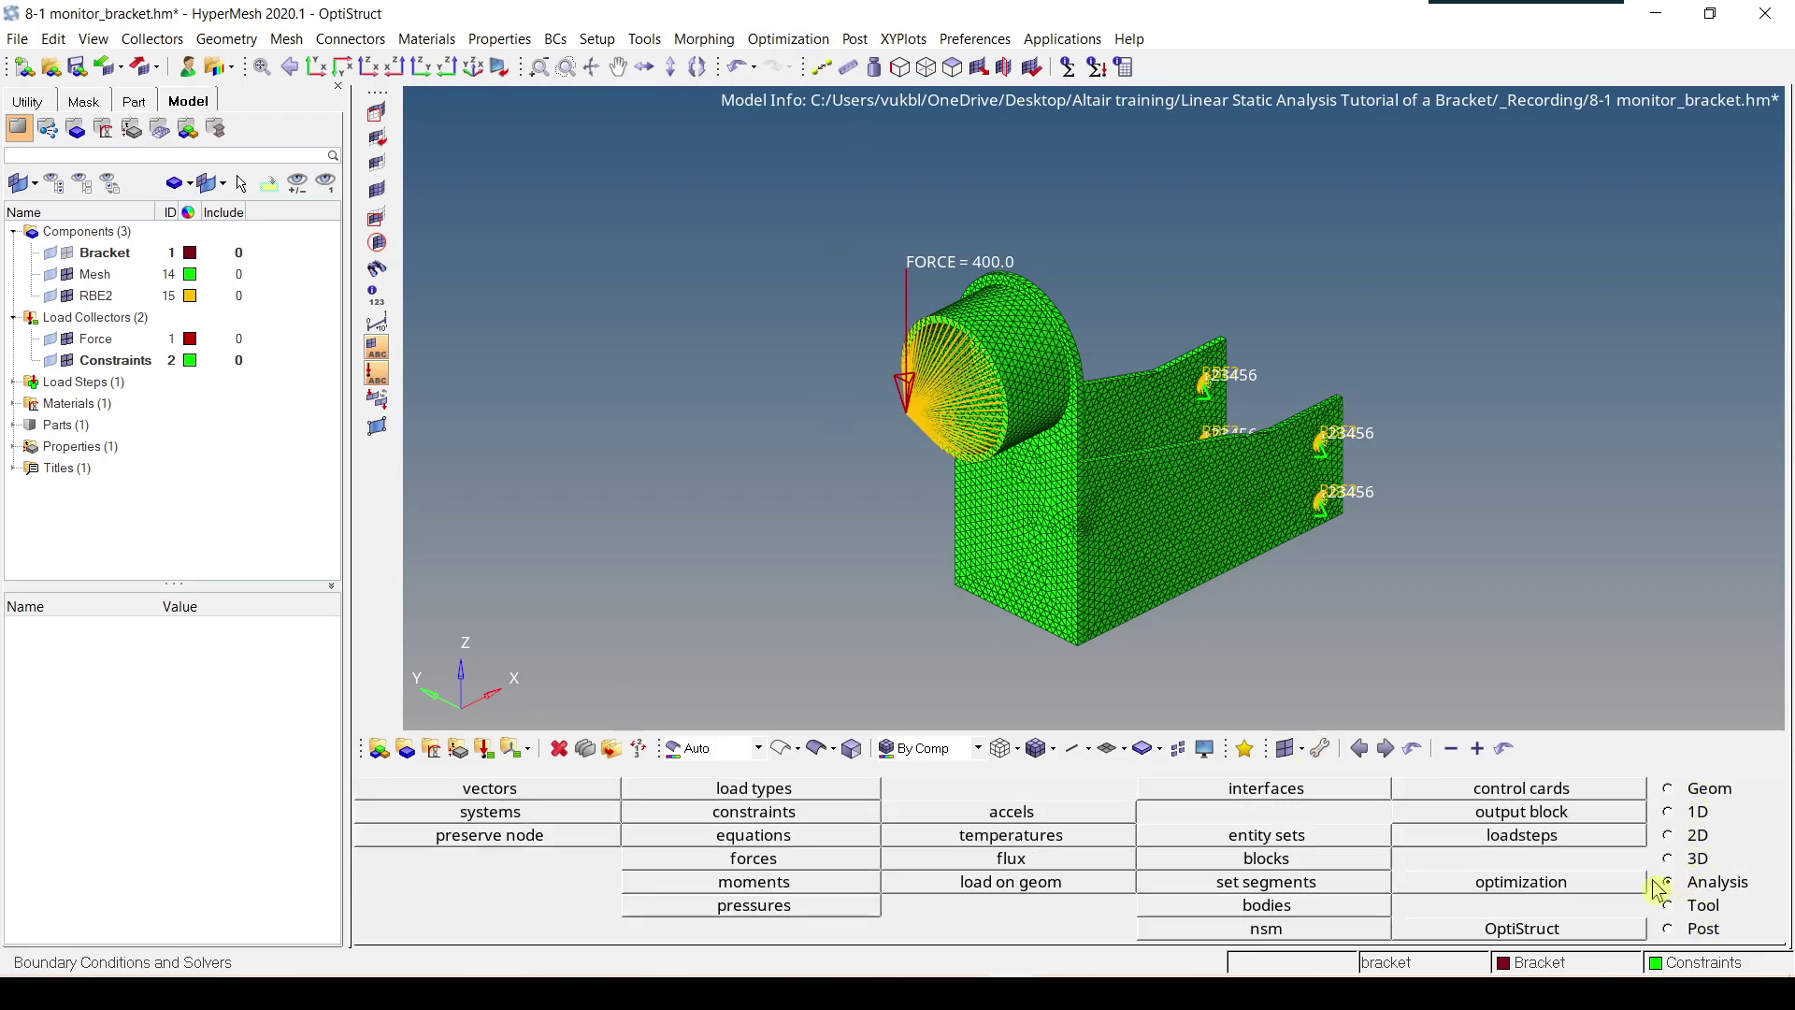
left_click(1571, 931)
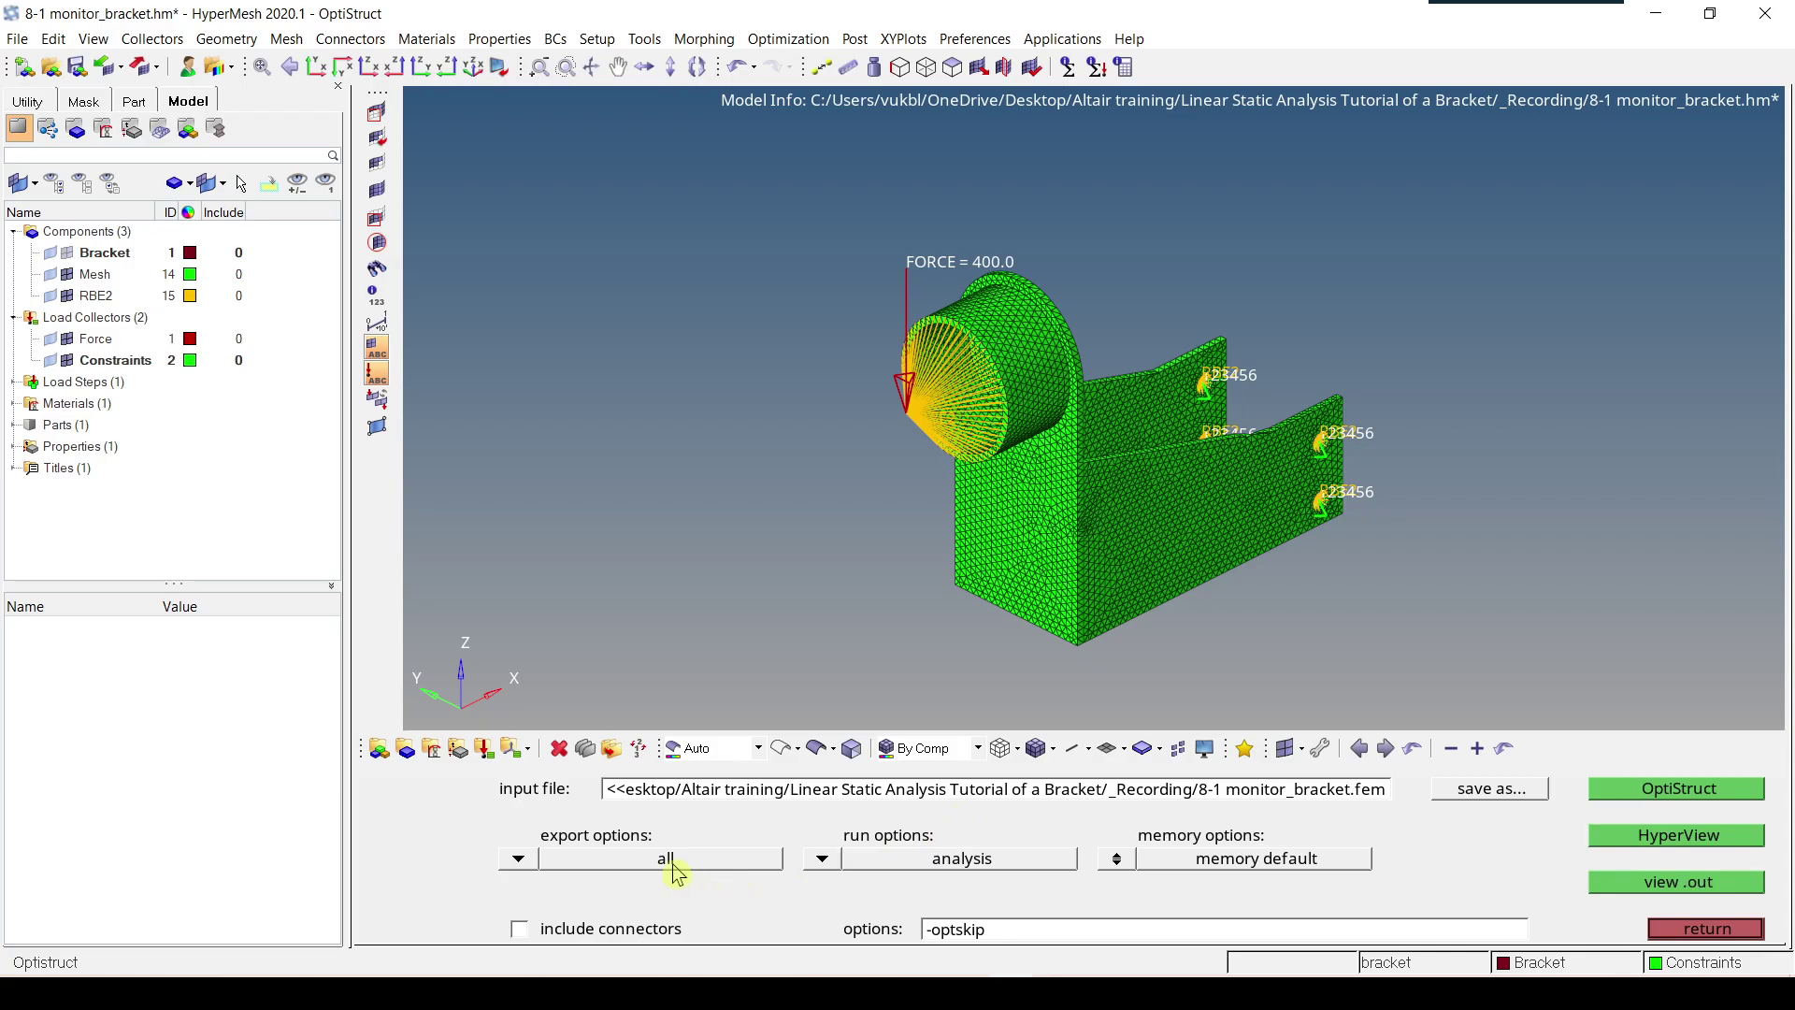
left_click(520, 858)
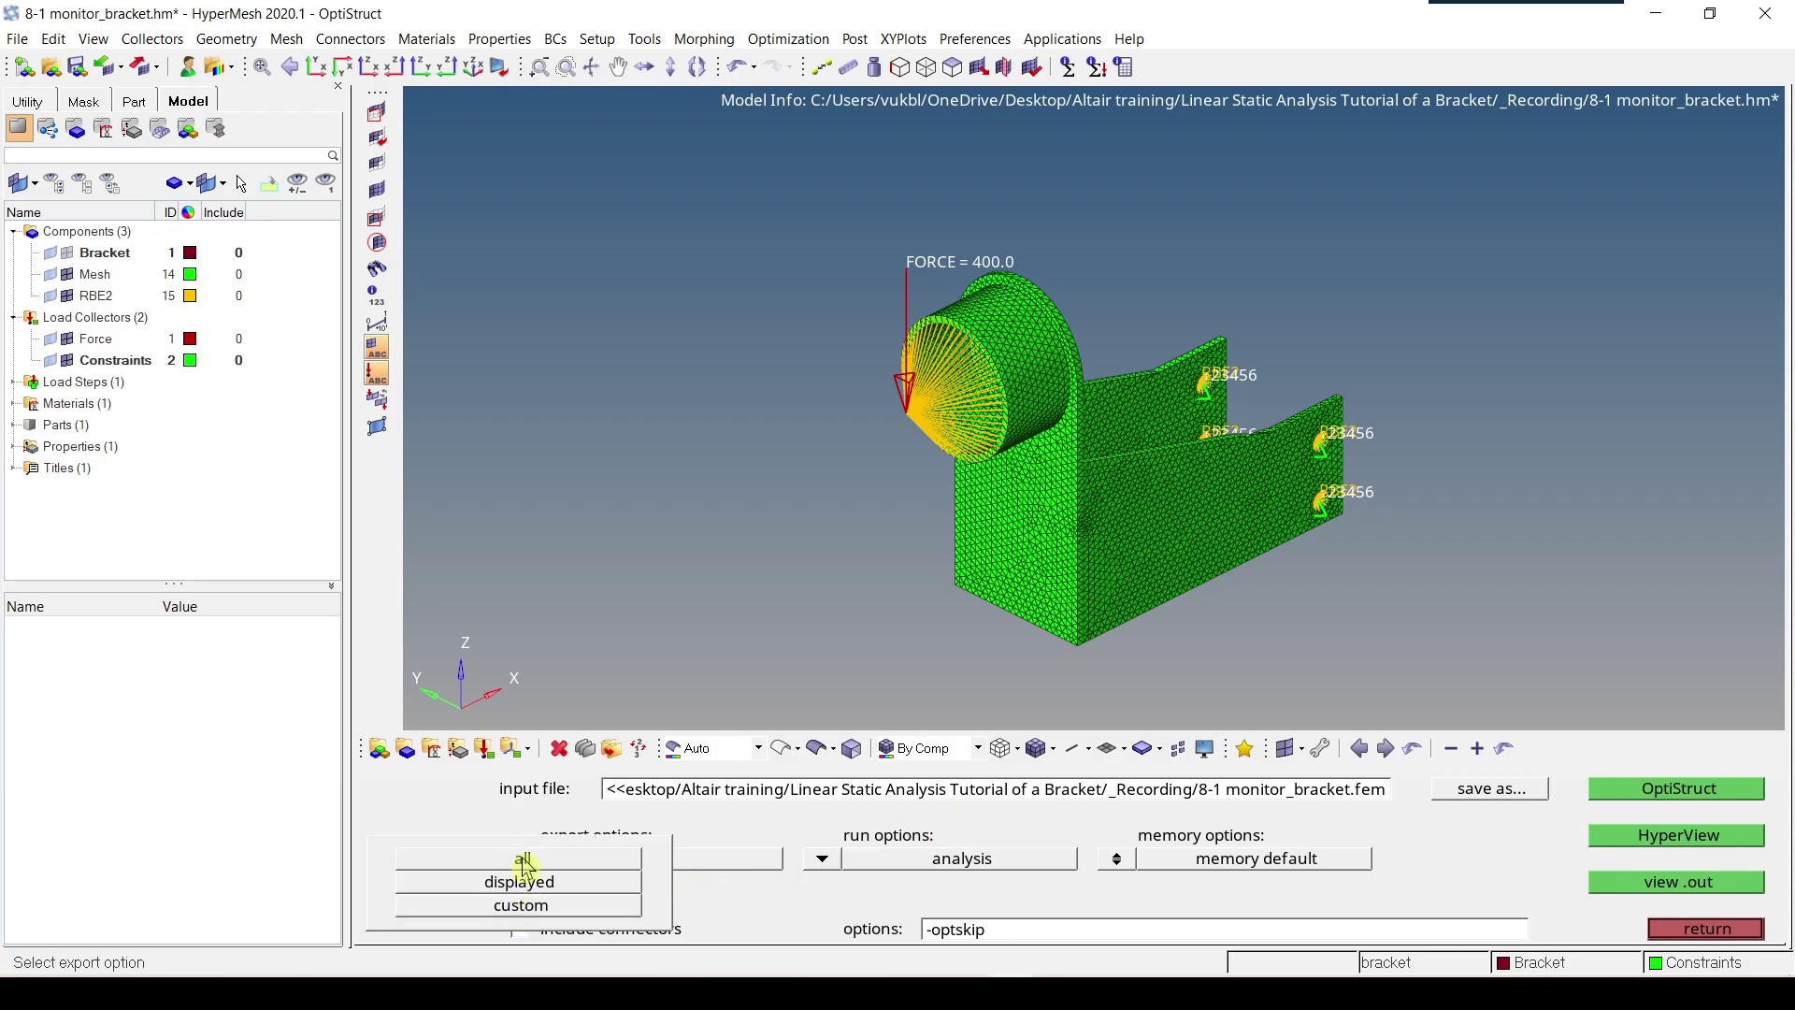
left_click(524, 860)
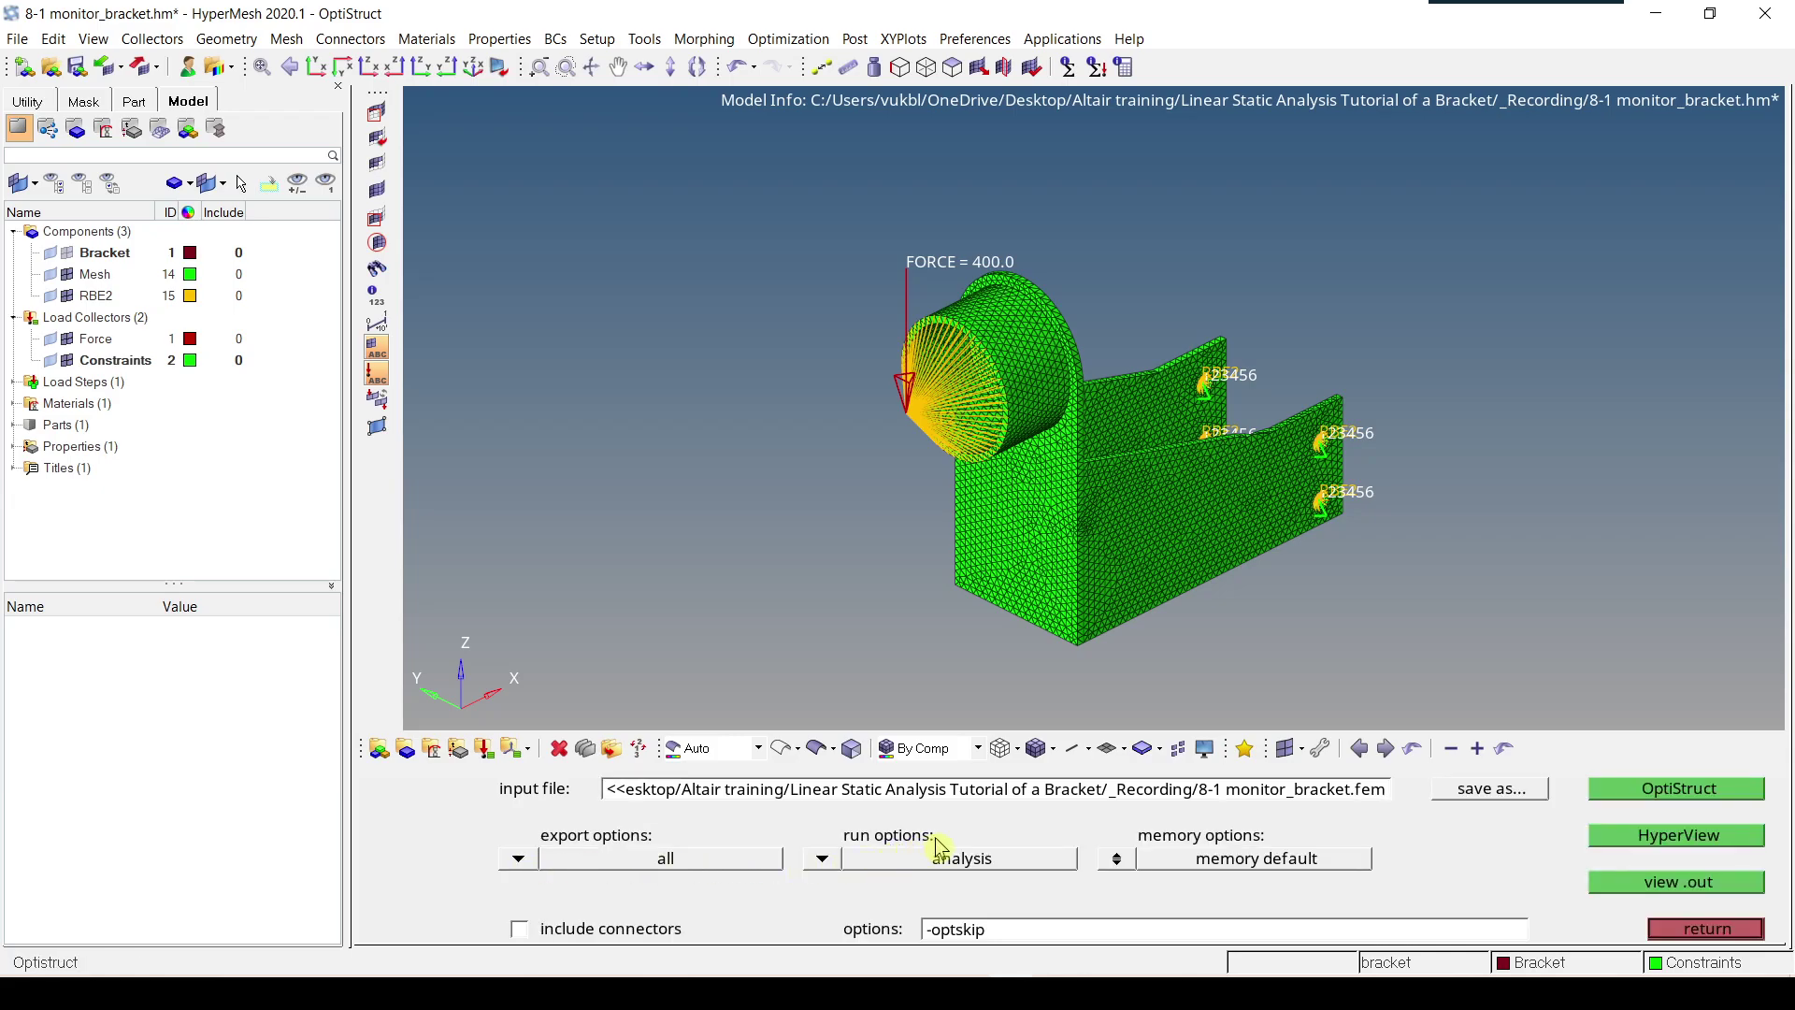
left_click(825, 861)
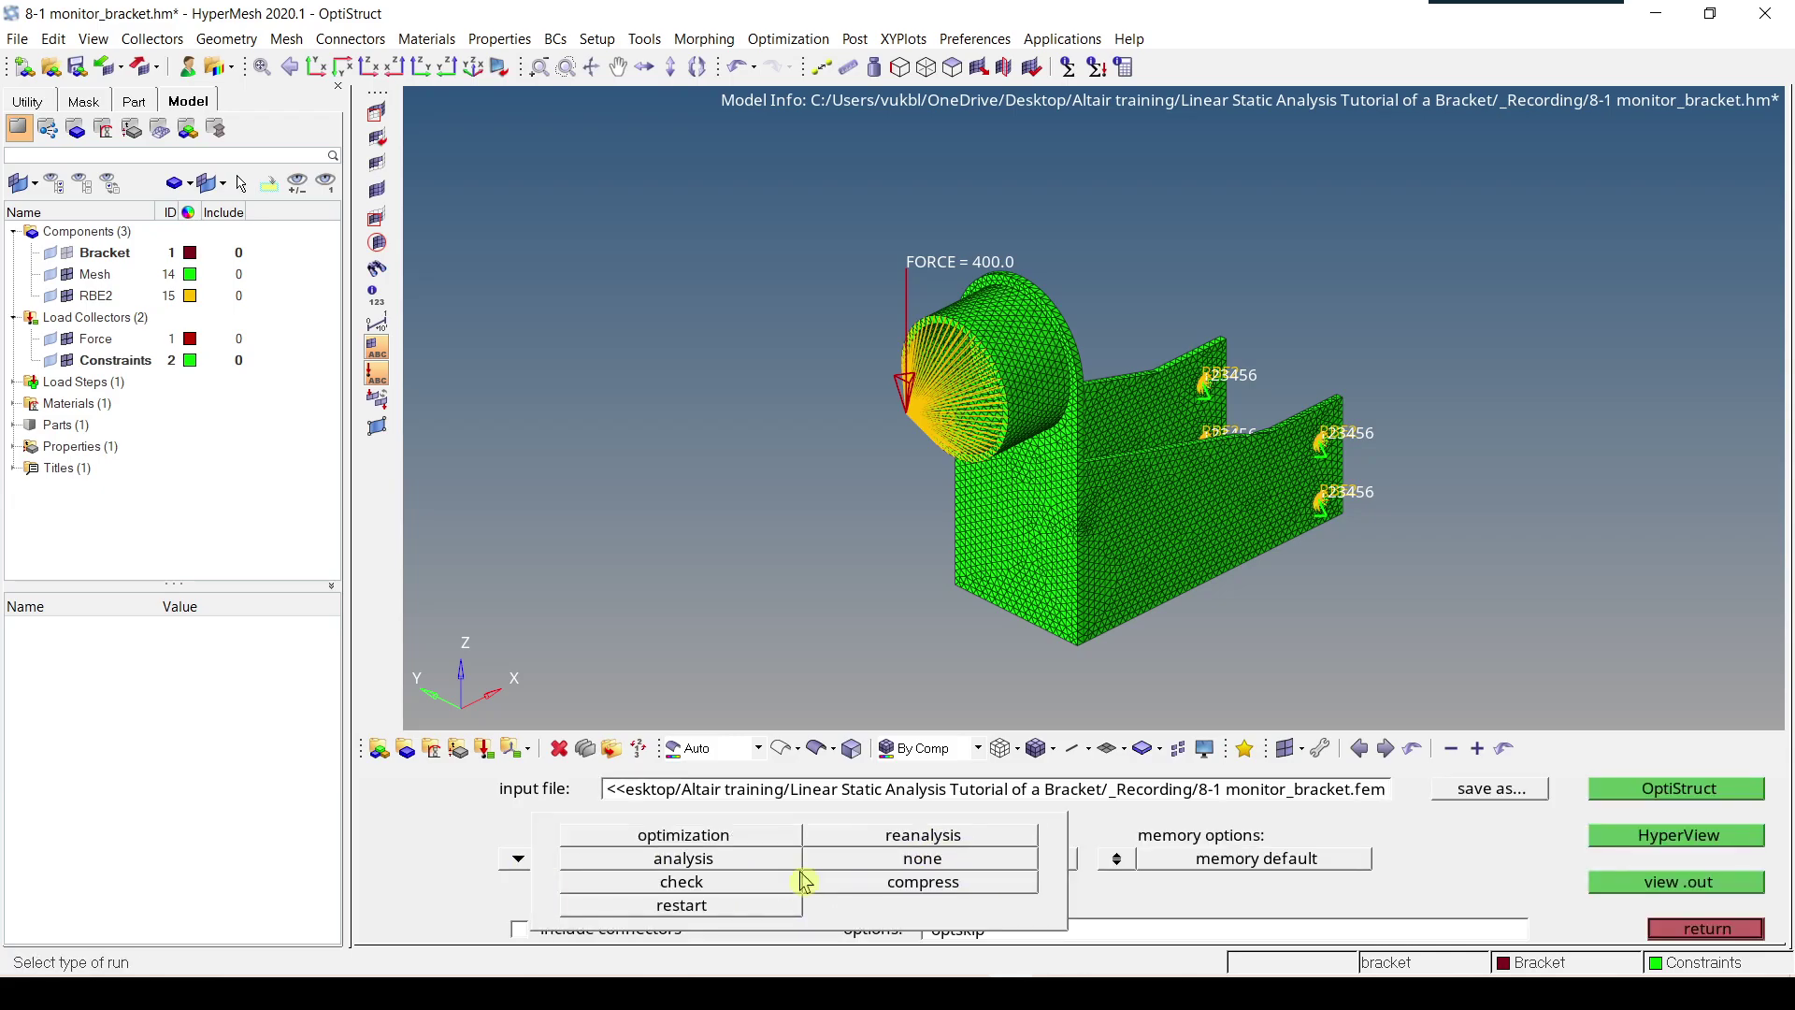
left_click(701, 859)
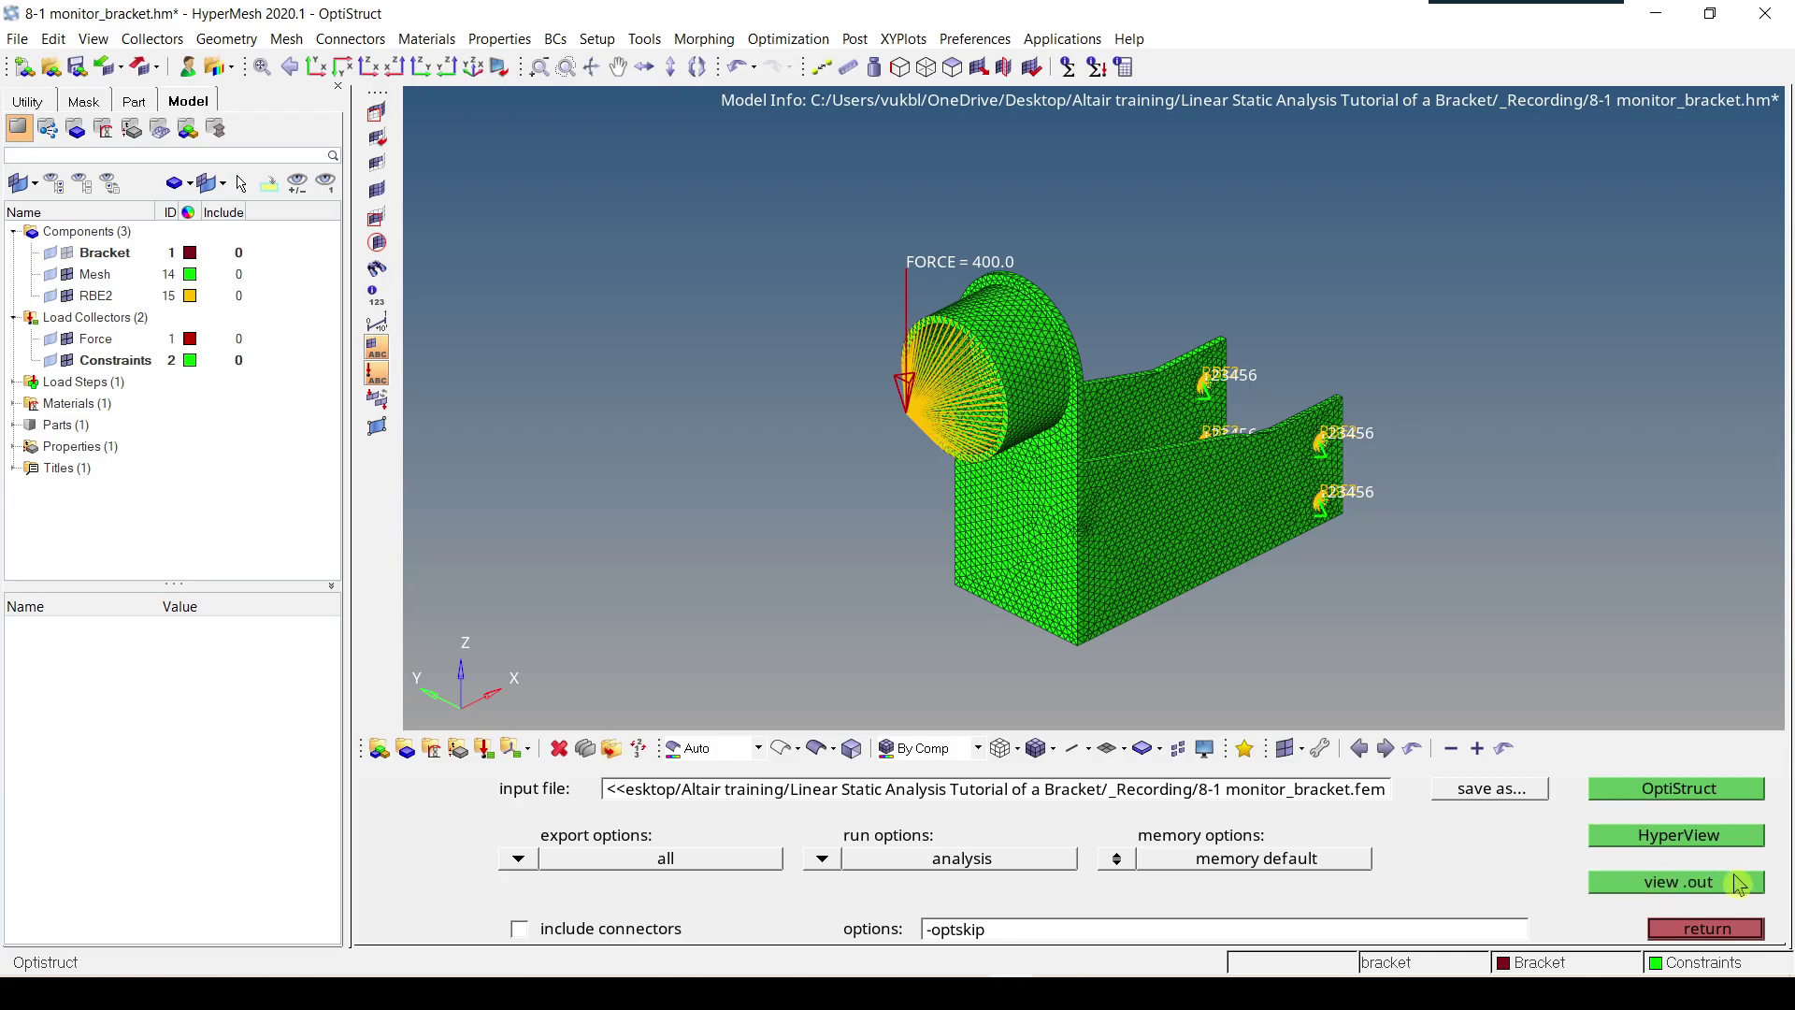
- Launch the OptiStruct solve, overwriting the existing 8-1 monitor_bracket.fem file
left_click(1689, 800)
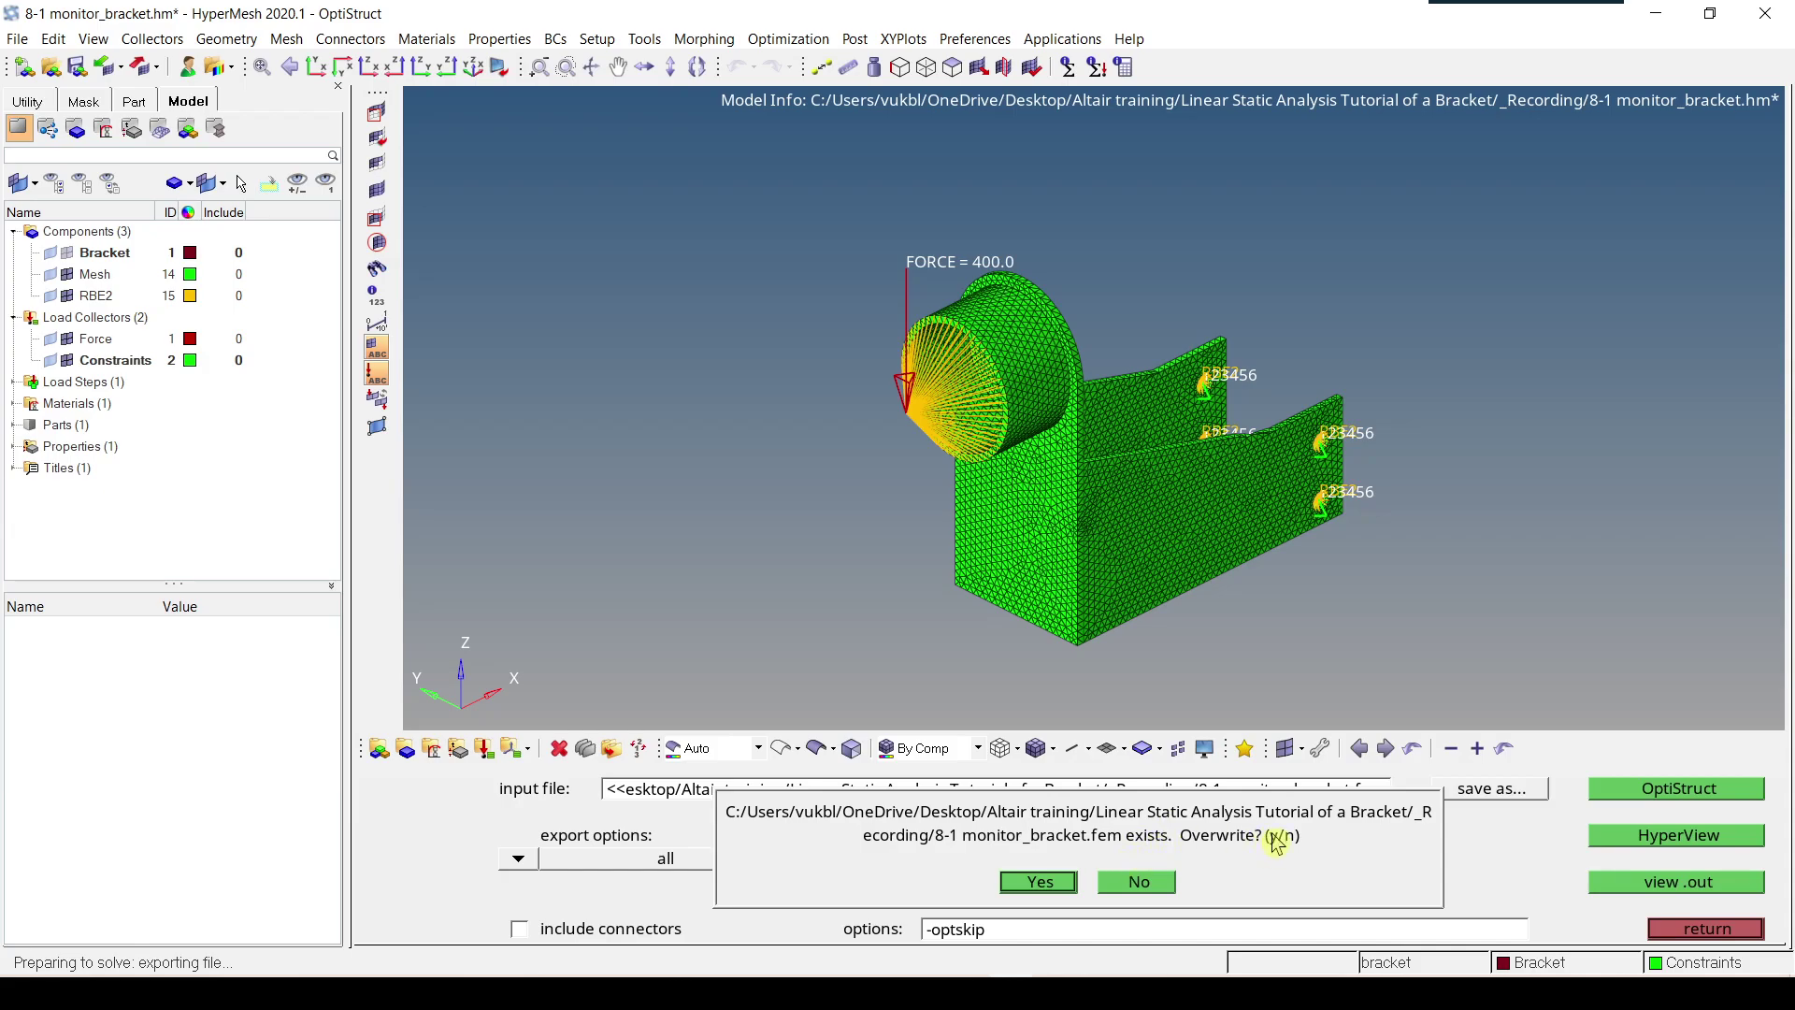
left_click(1061, 881)
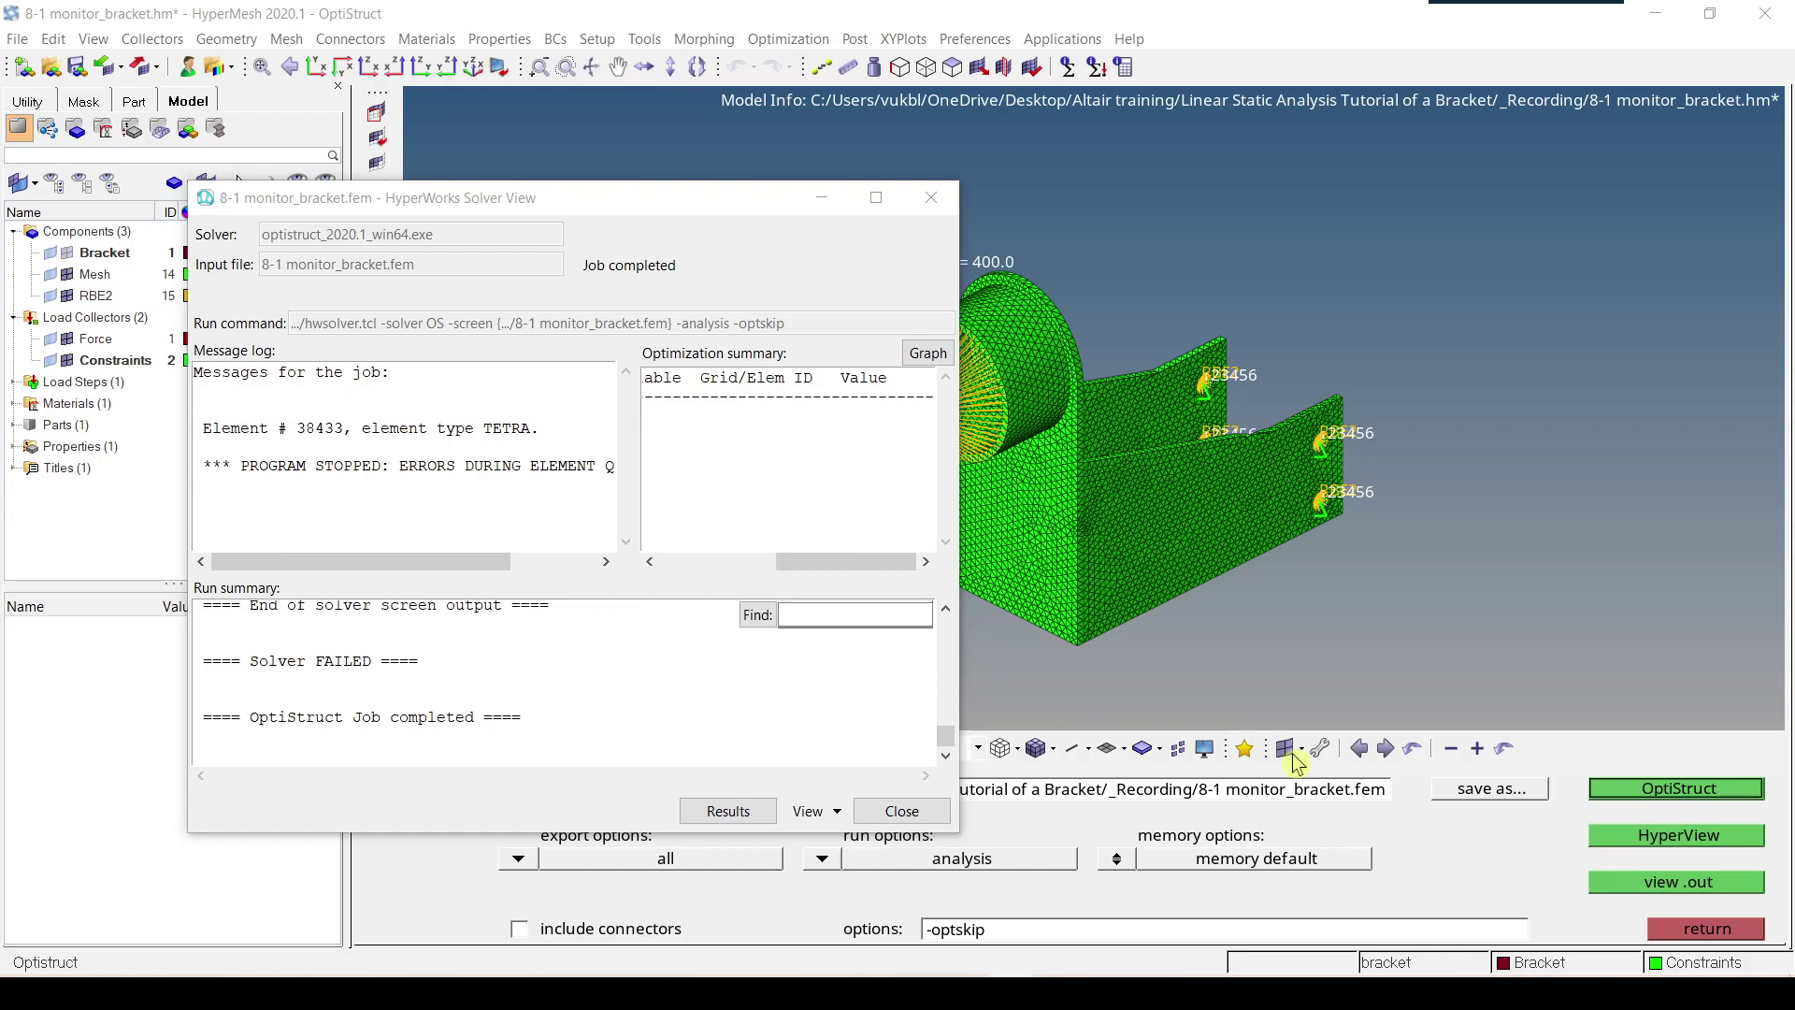
- Read through the .out report's 44 element-quality errors and 626 warnings, then close it
left_click(1622, 883)
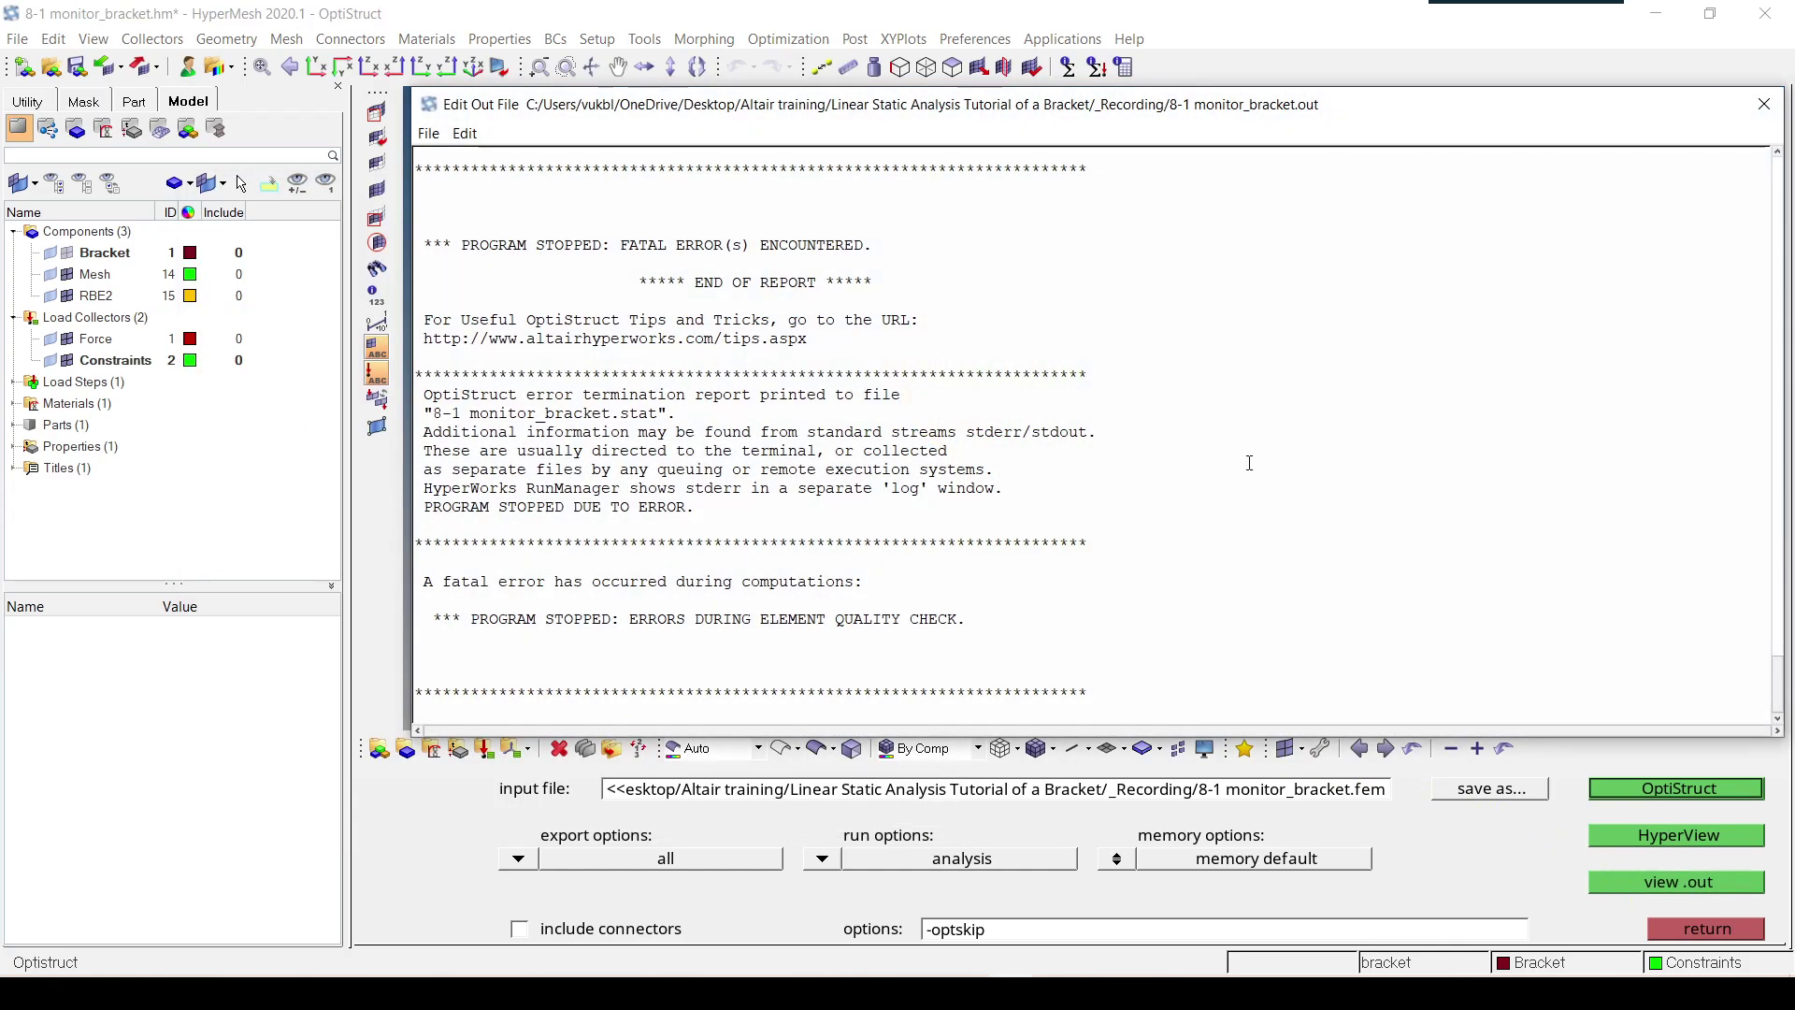
left_click_drag(1632, 120, 1441, 147)
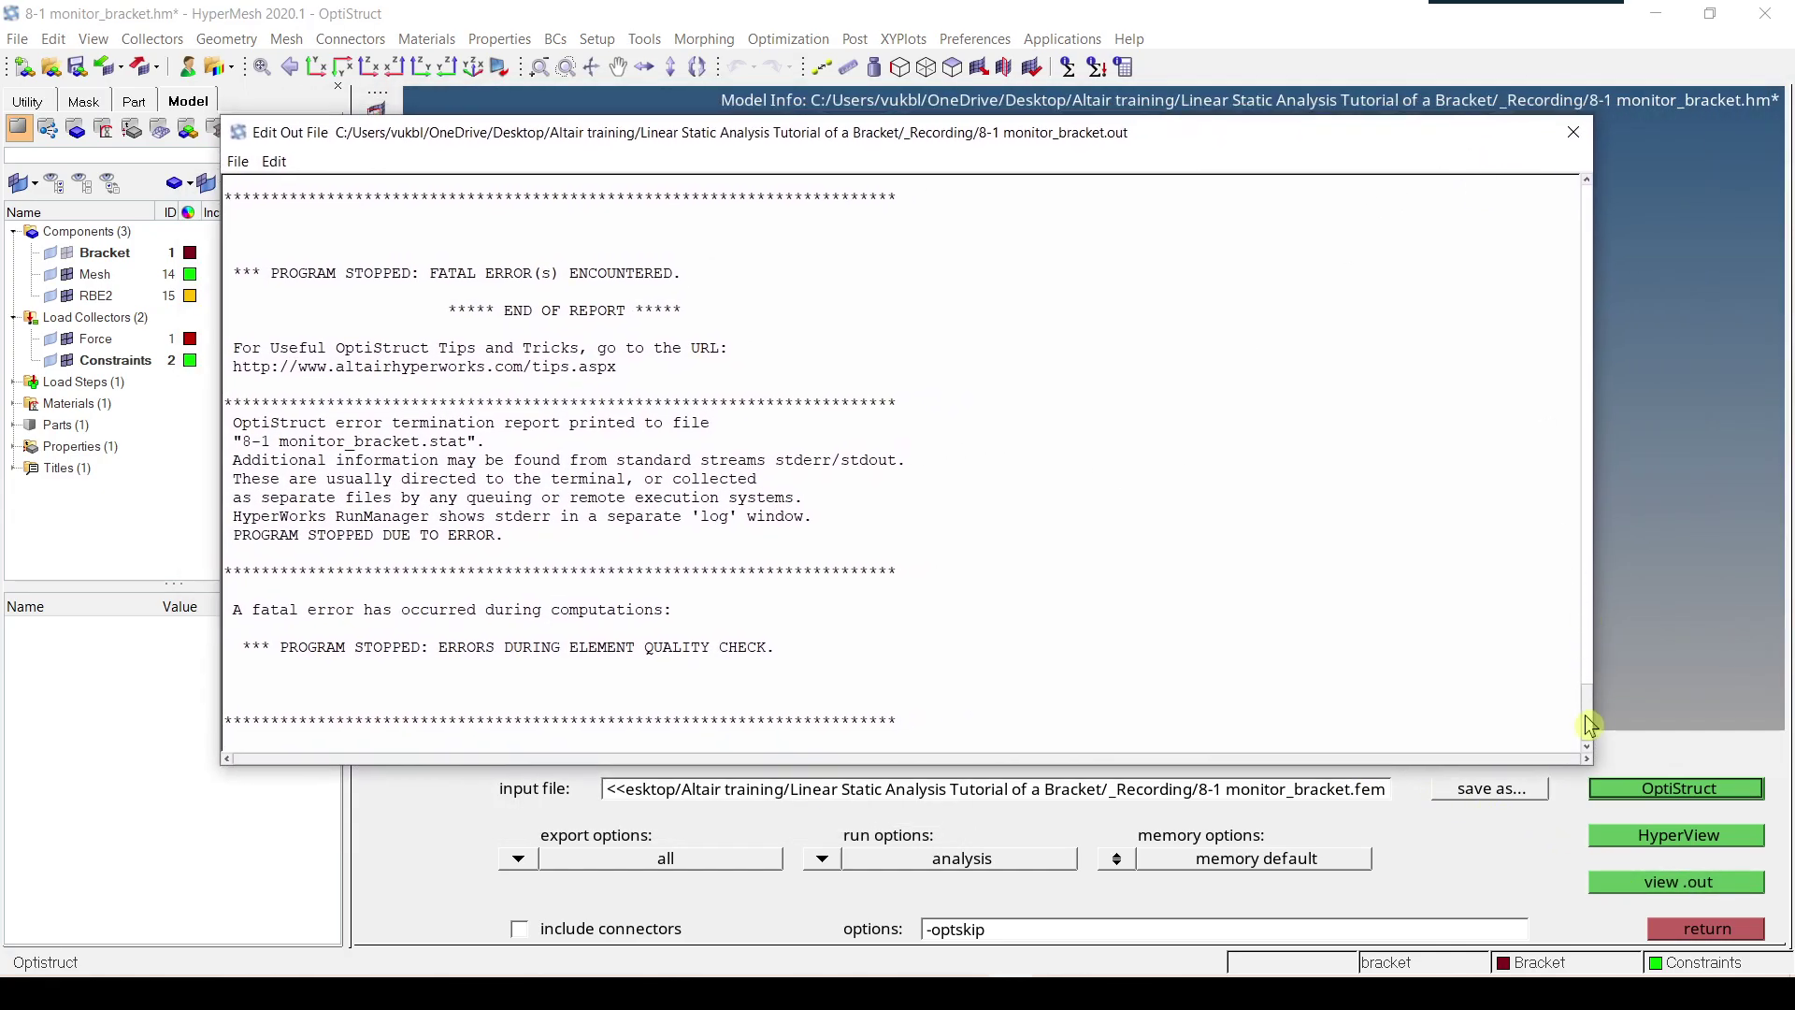
left_click_drag(1590, 723, 1584, 585)
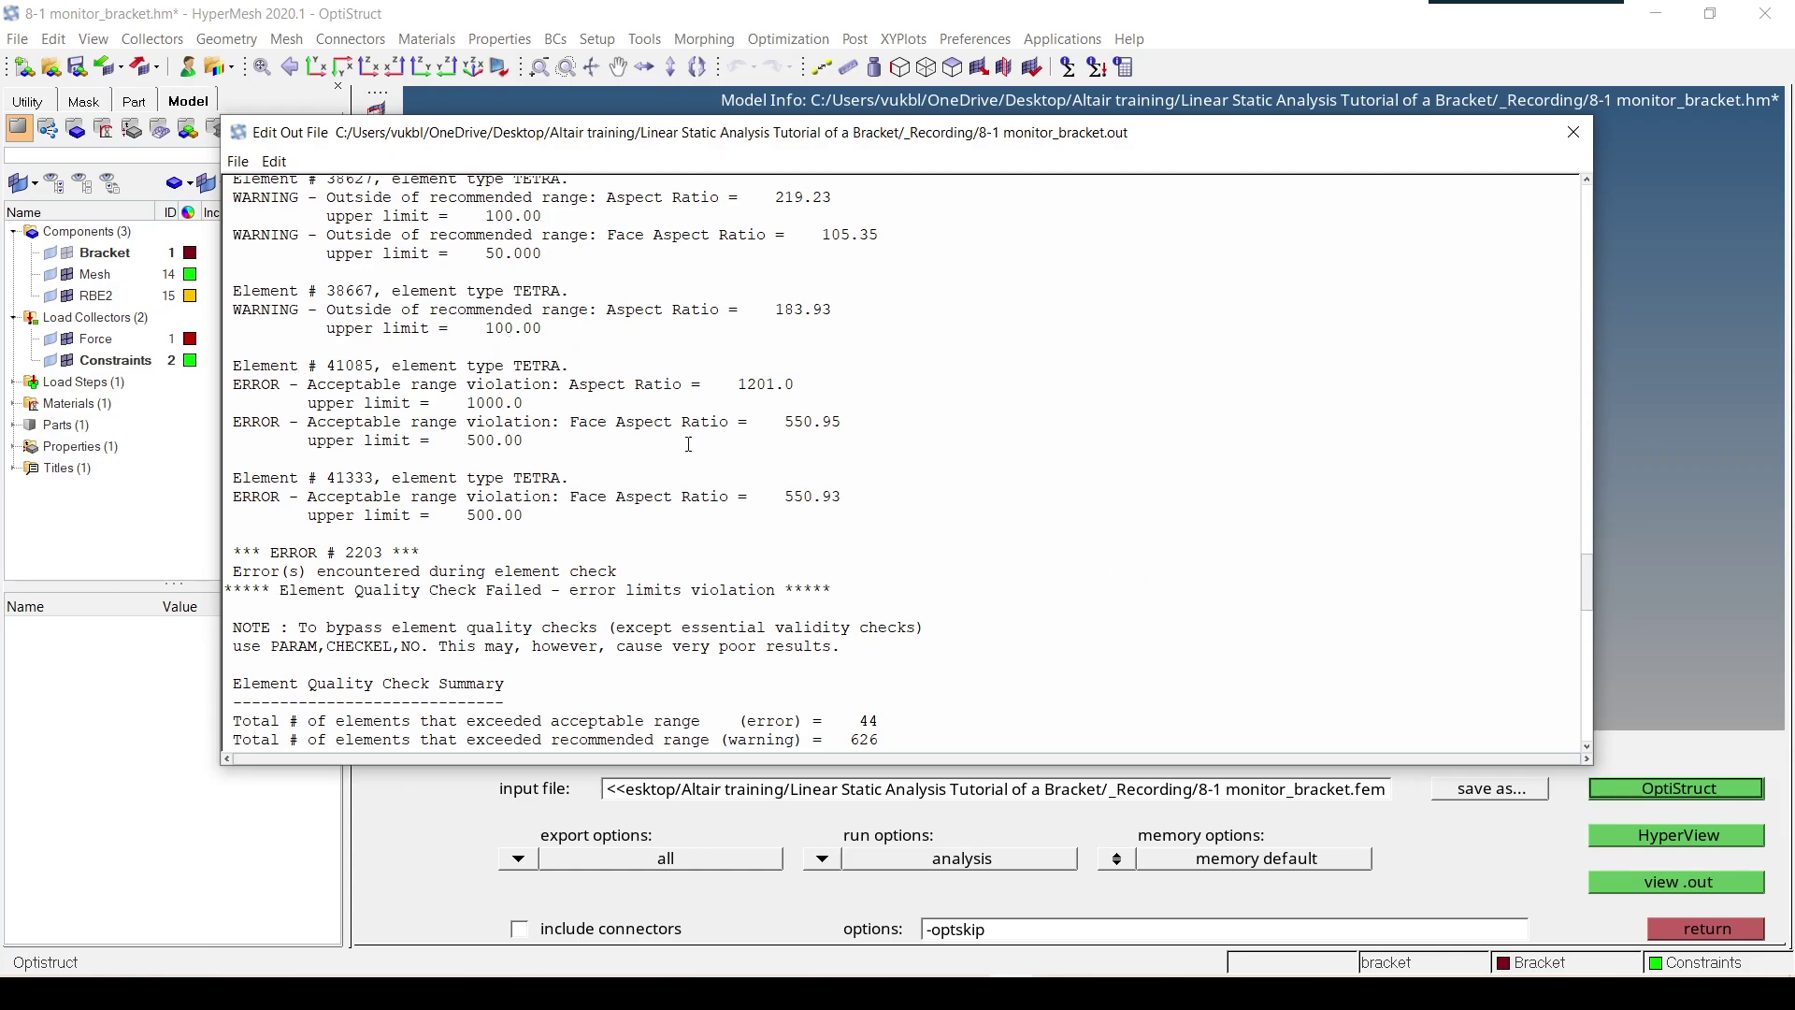
left_click(1574, 132)
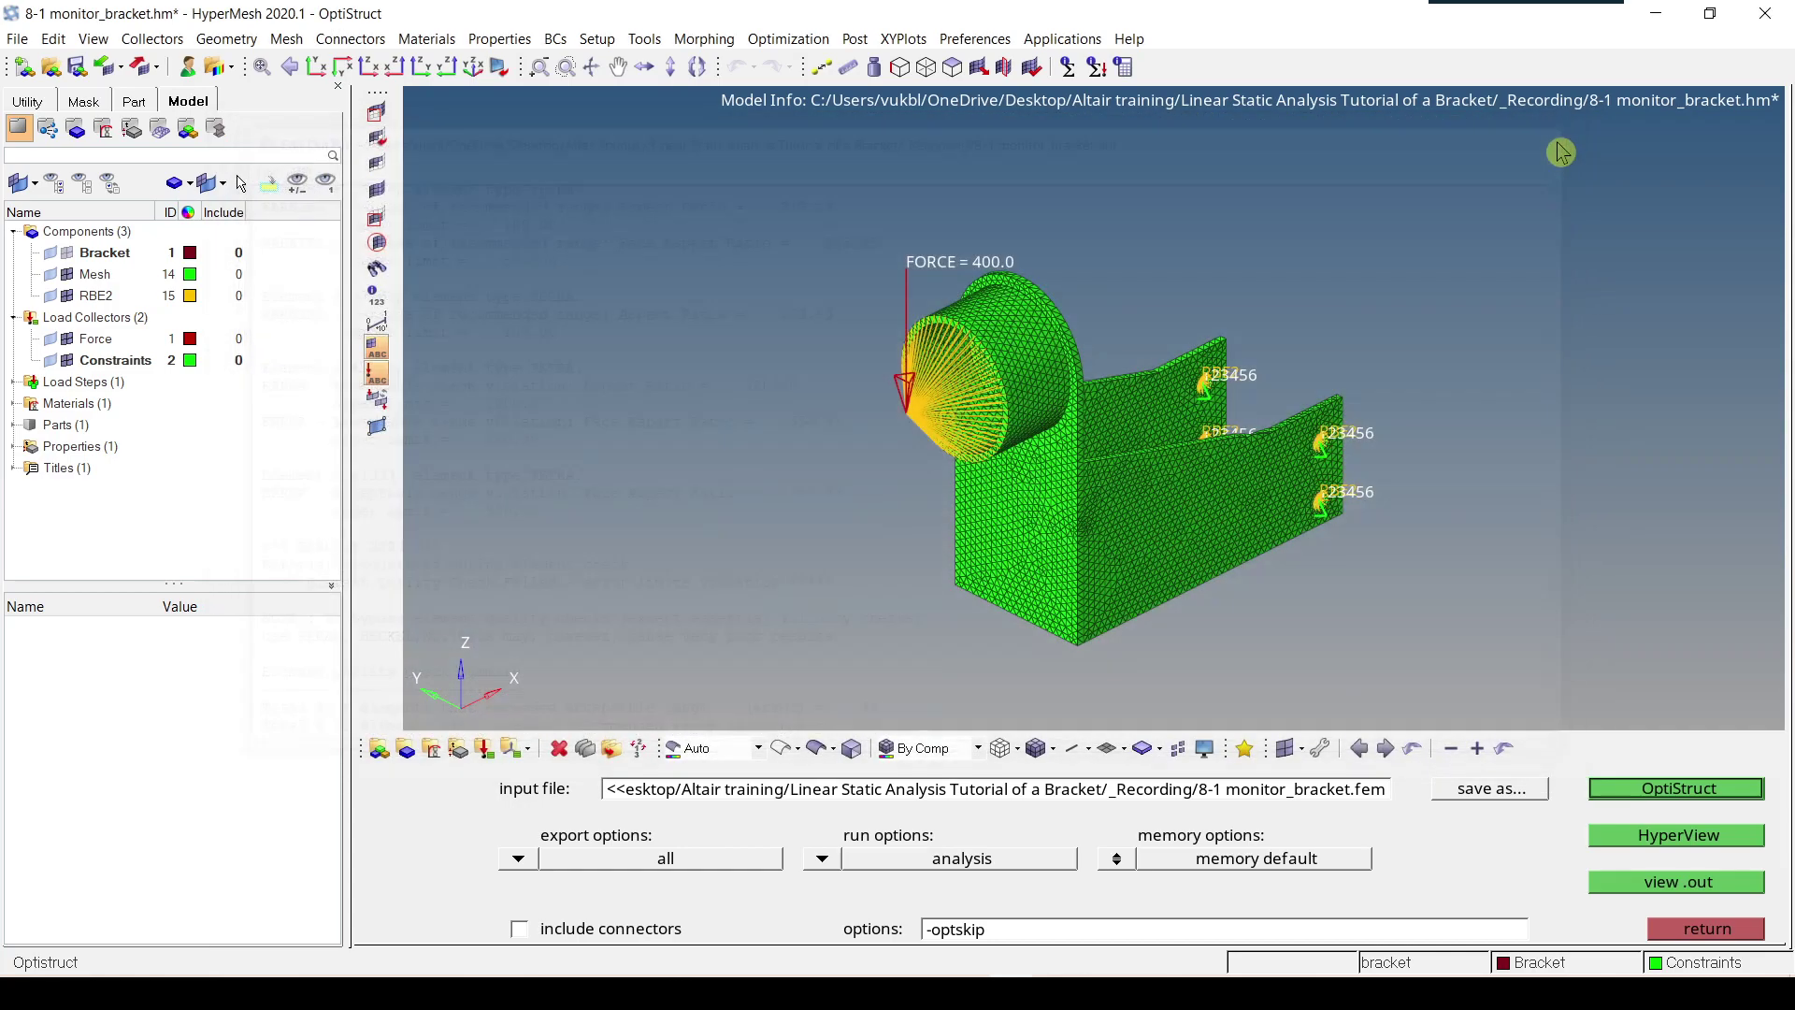
- Open the PARAM card from the solver control cards list
left_click(1707, 930)
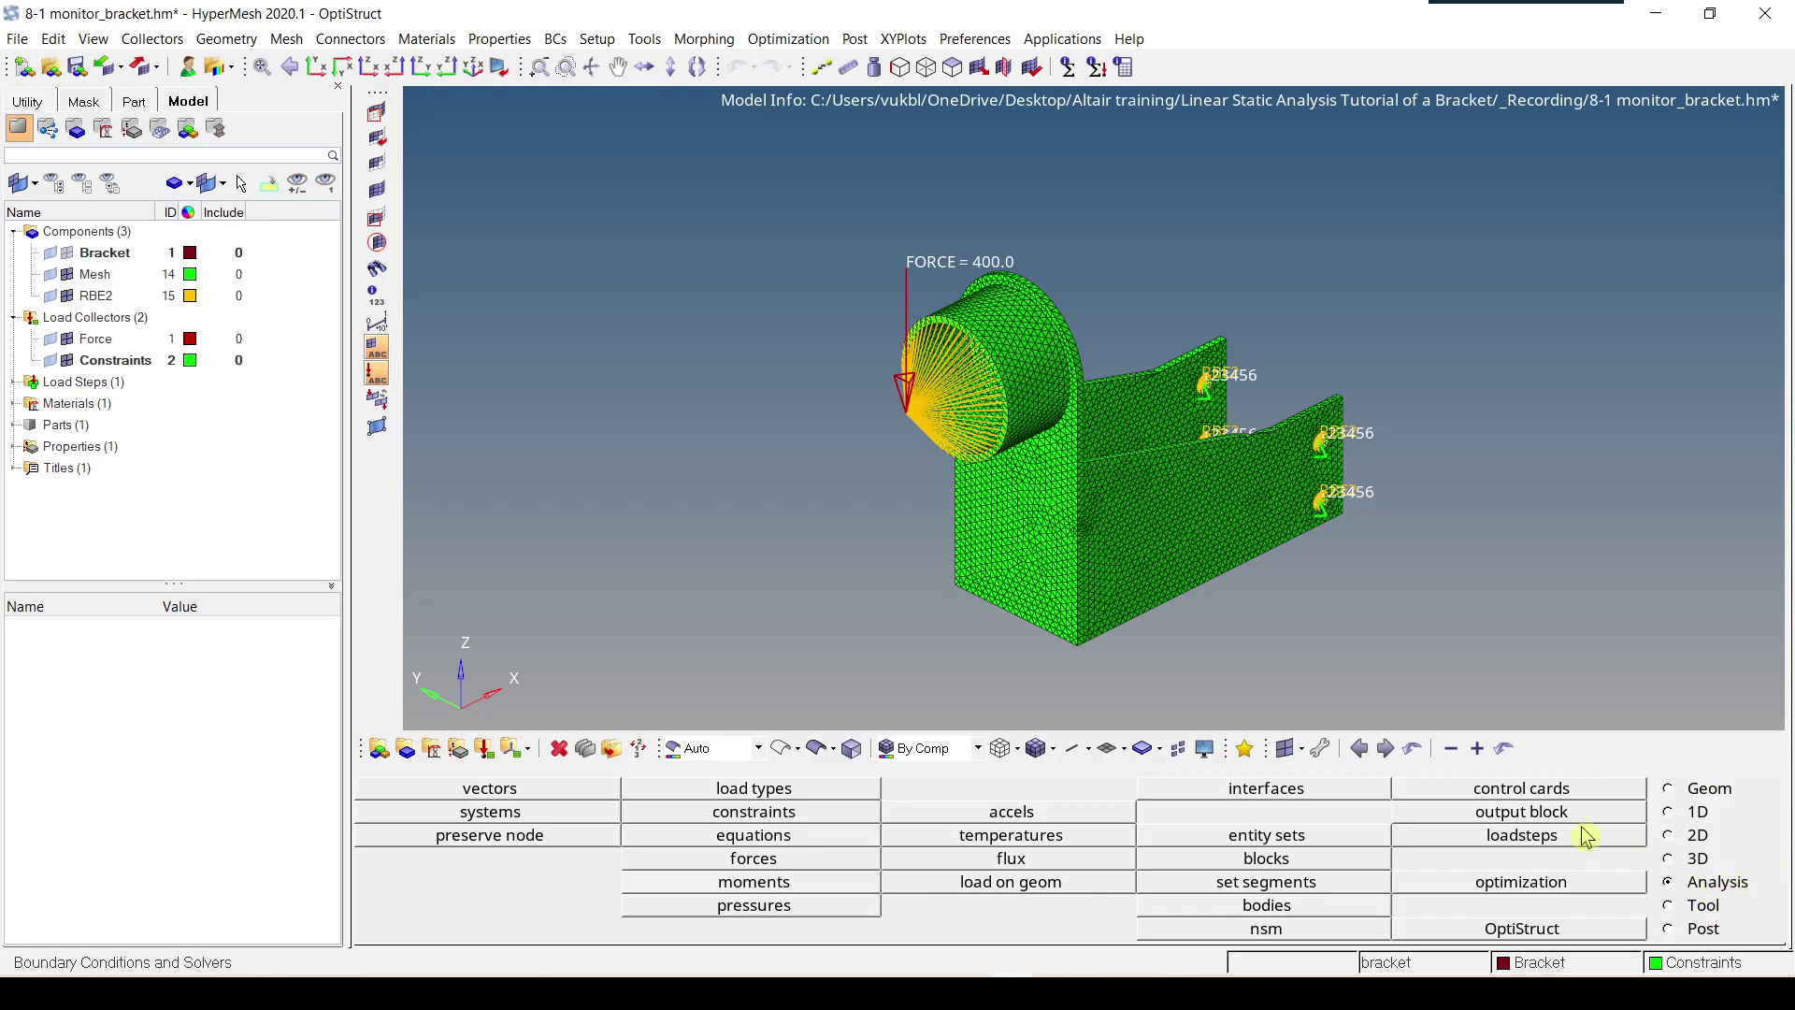
left_click(1551, 789)
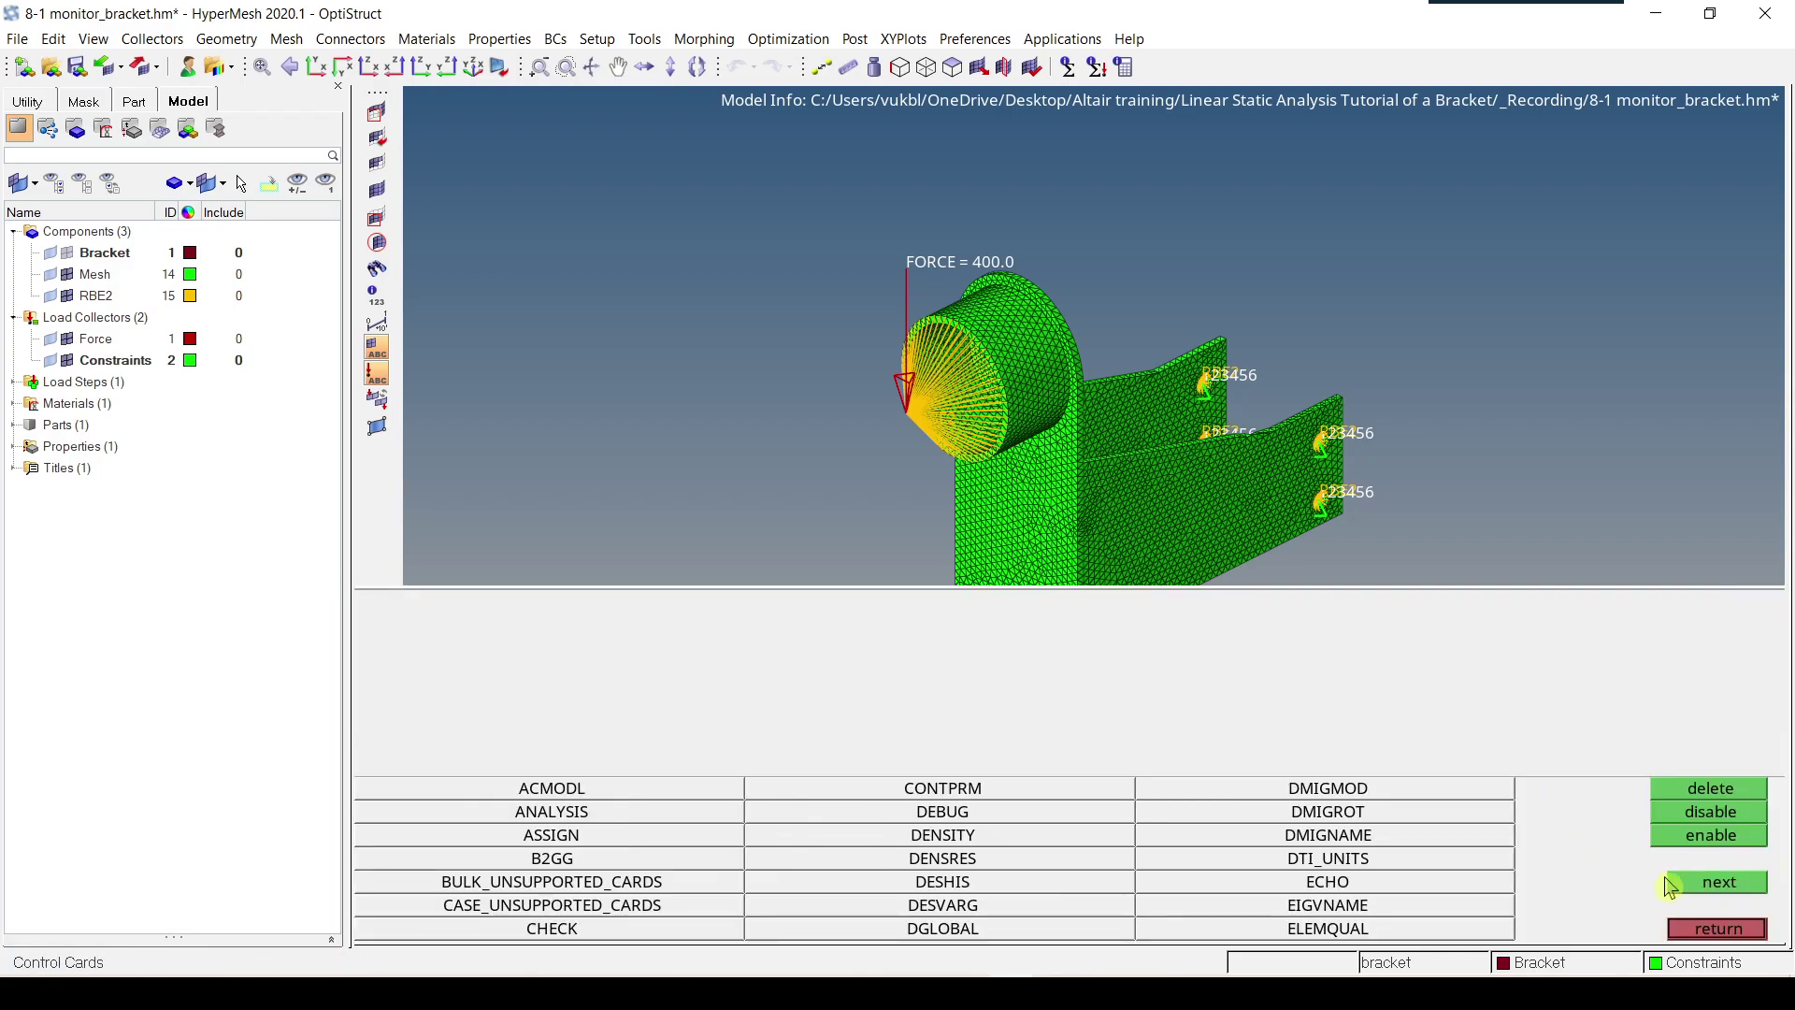
left_click(1702, 884)
left_click(1704, 884)
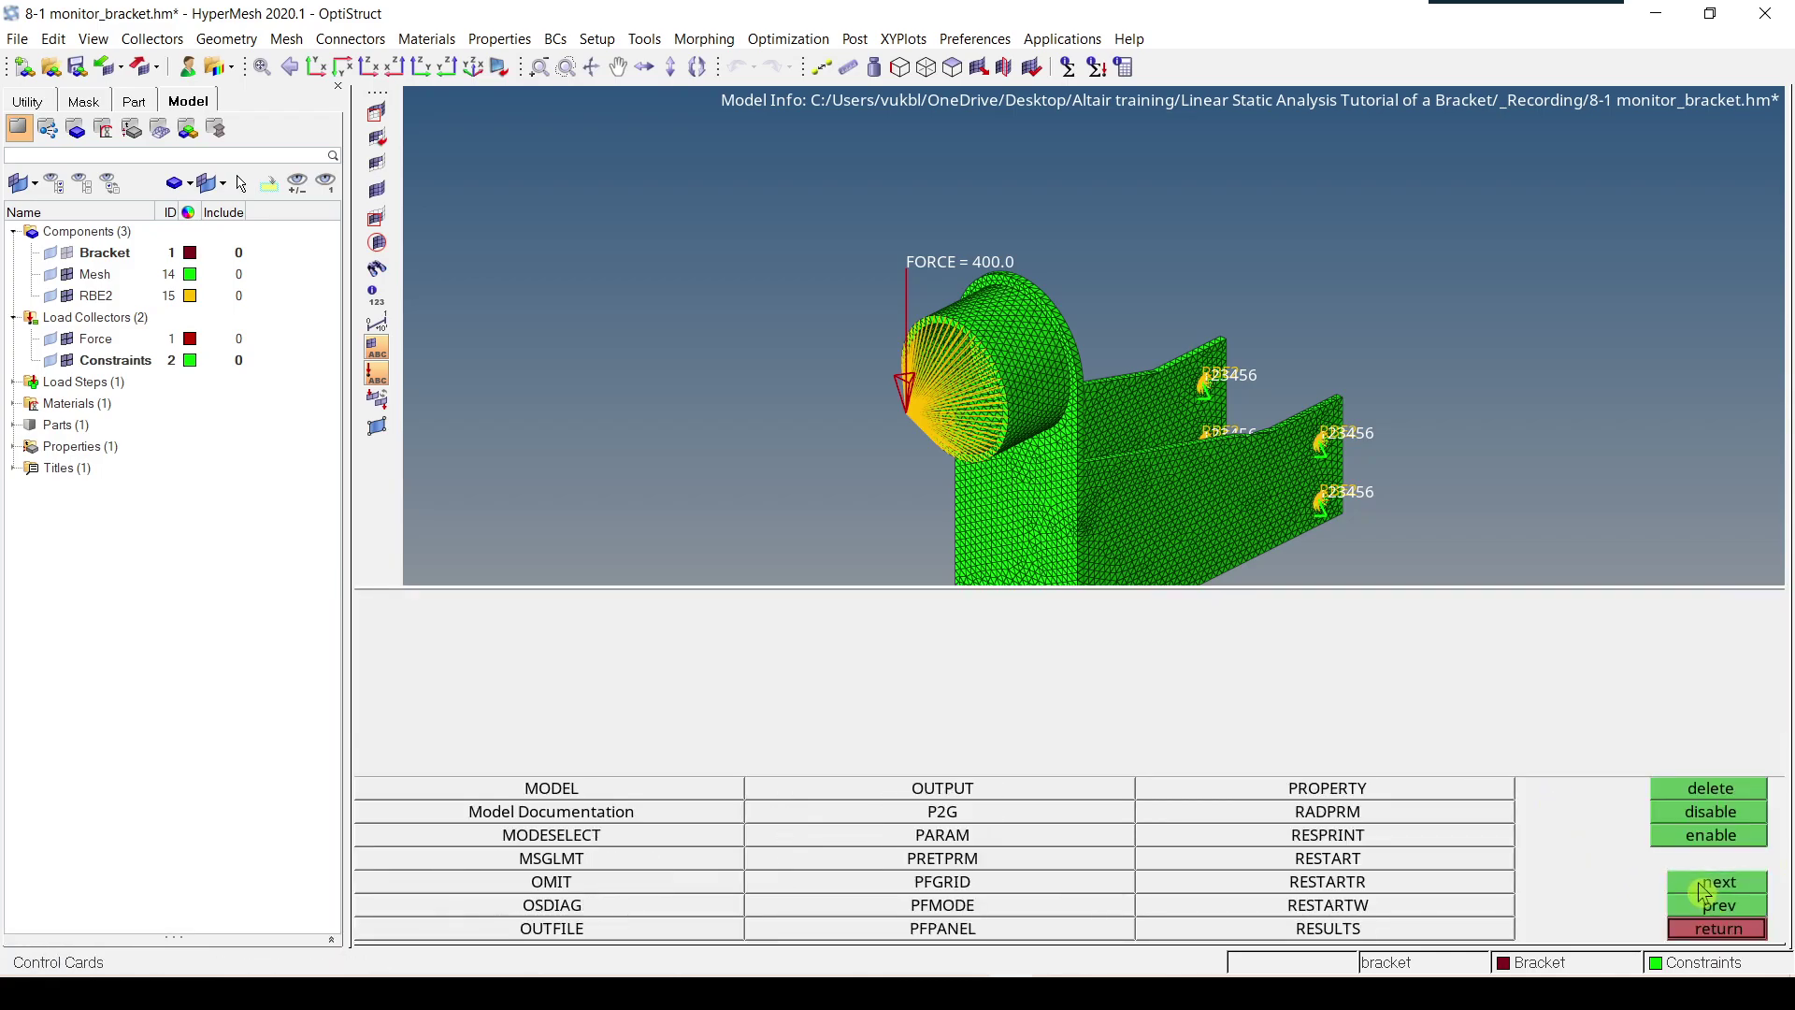
left_click(945, 837)
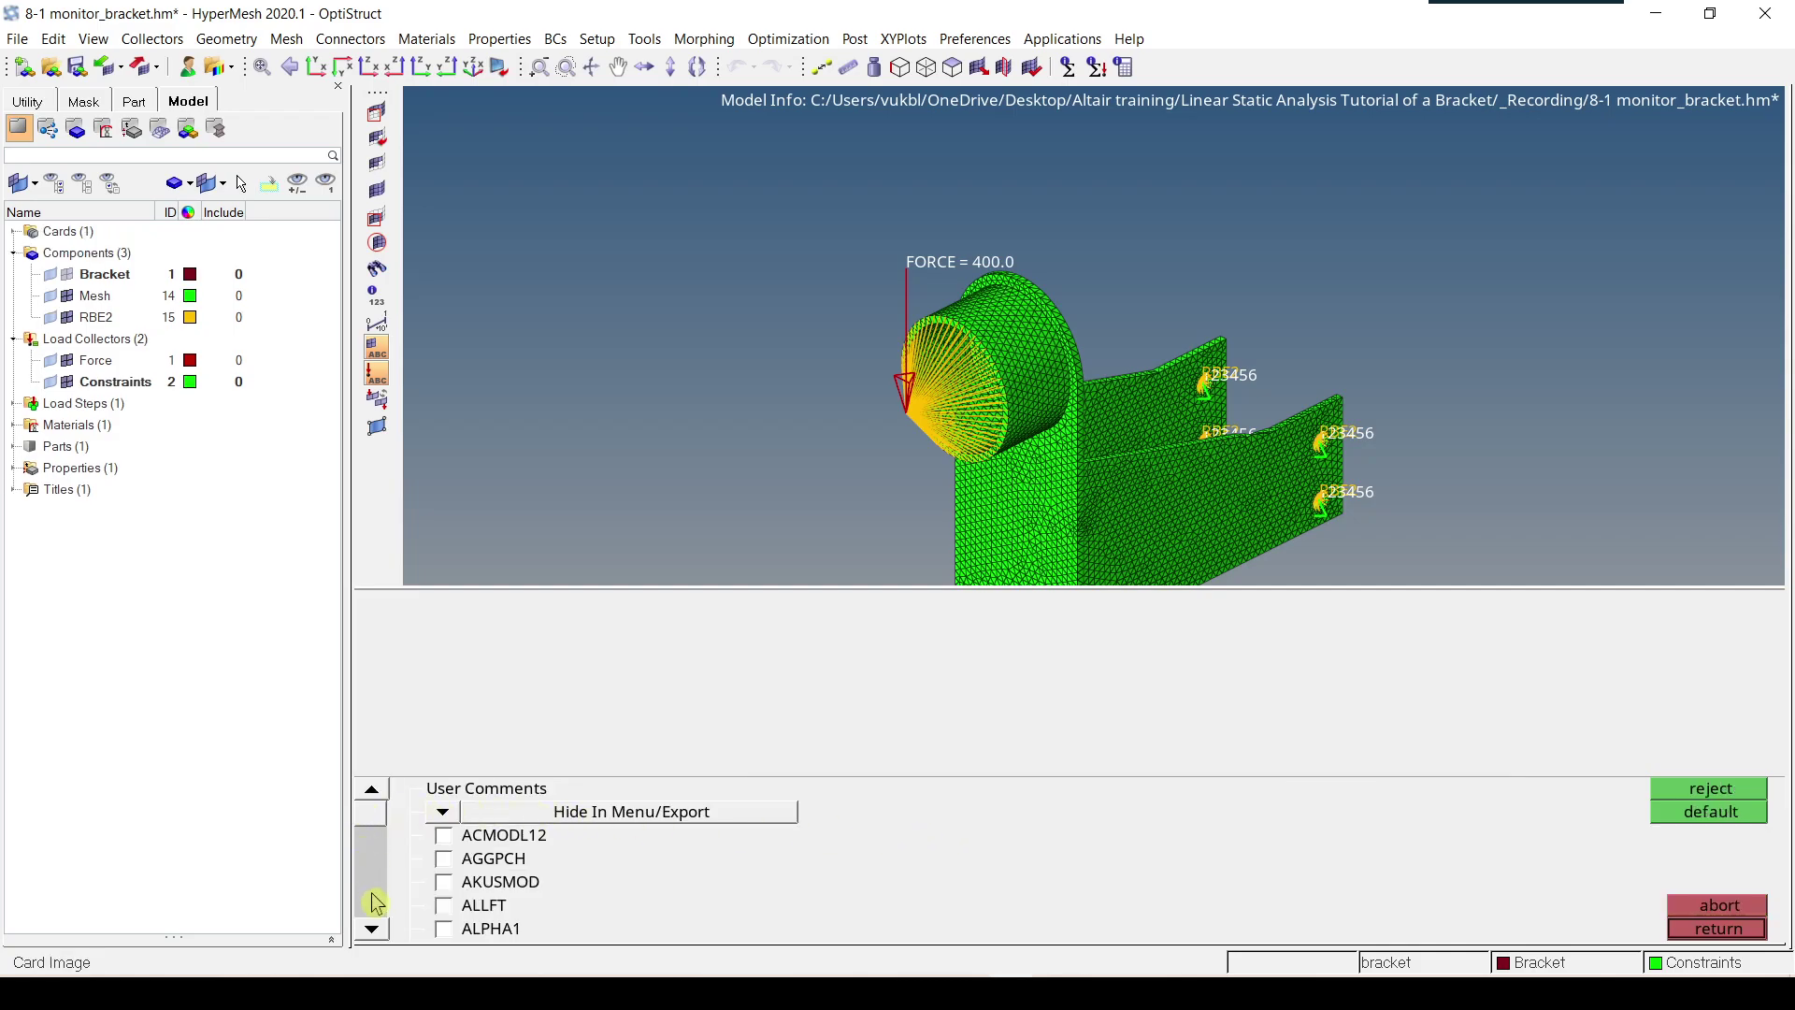
scroll(382, 933, "down", 6)
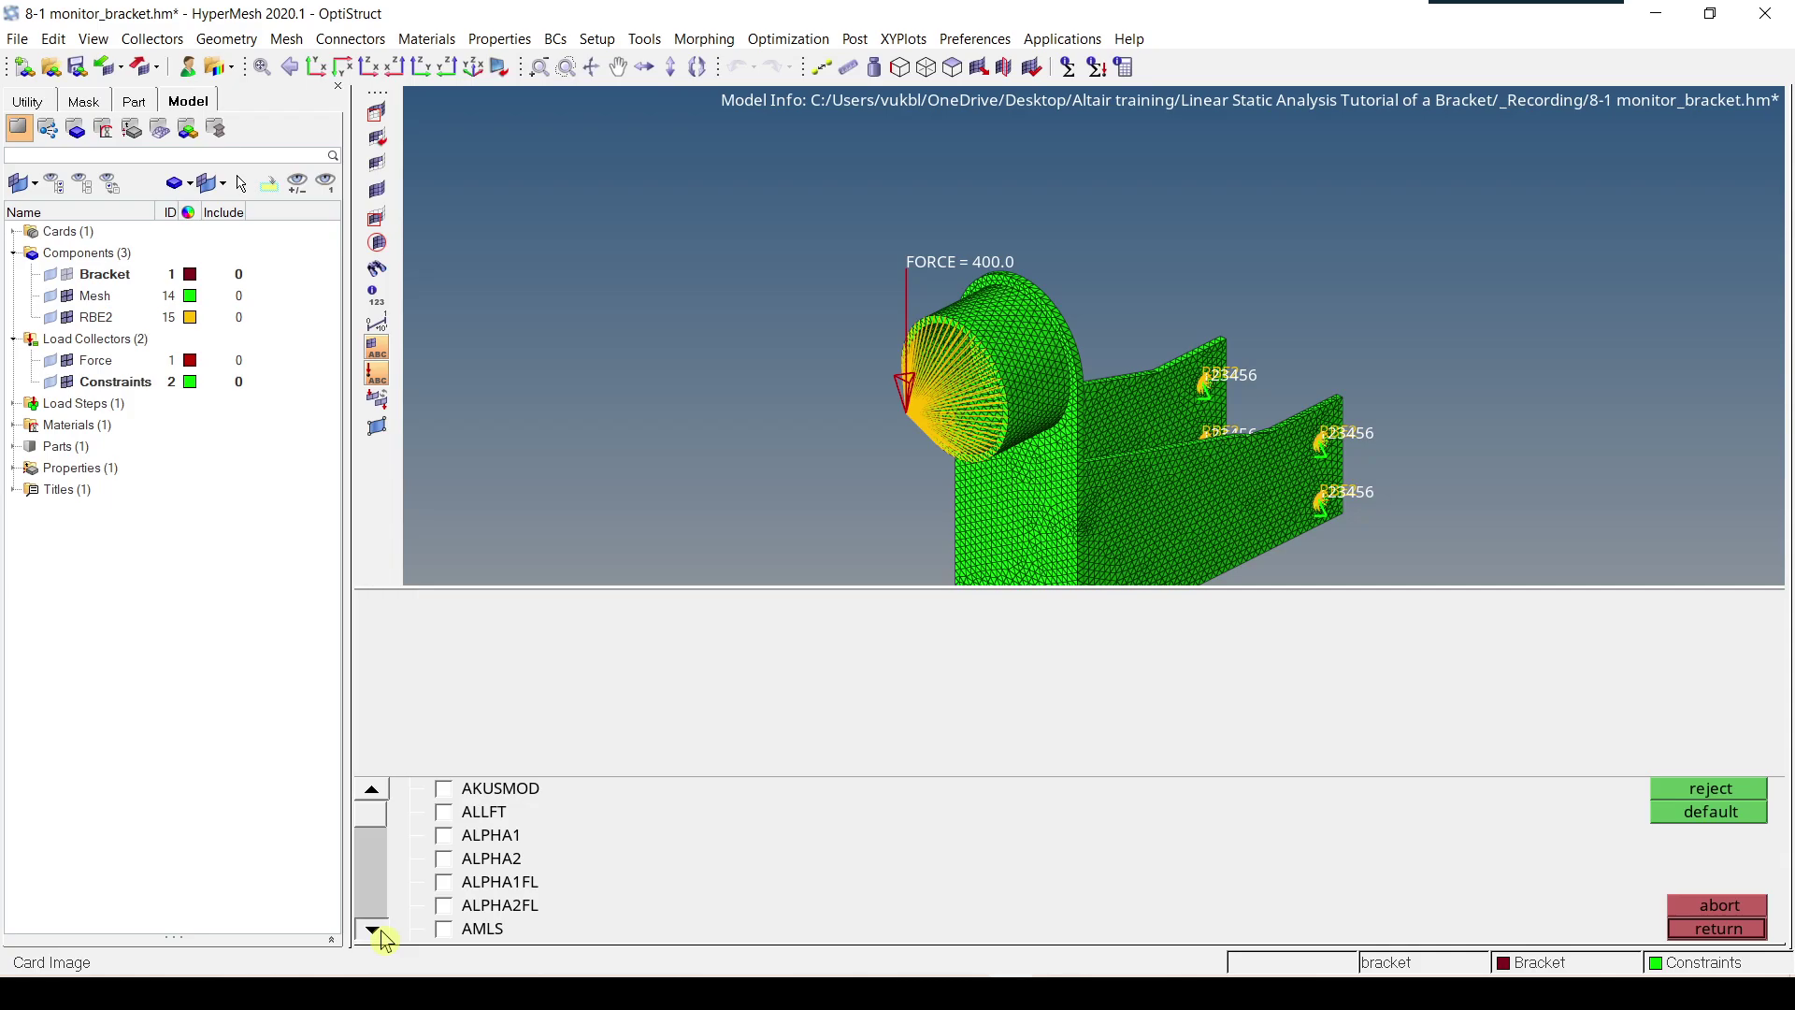
scroll(373, 841, "down", 10)
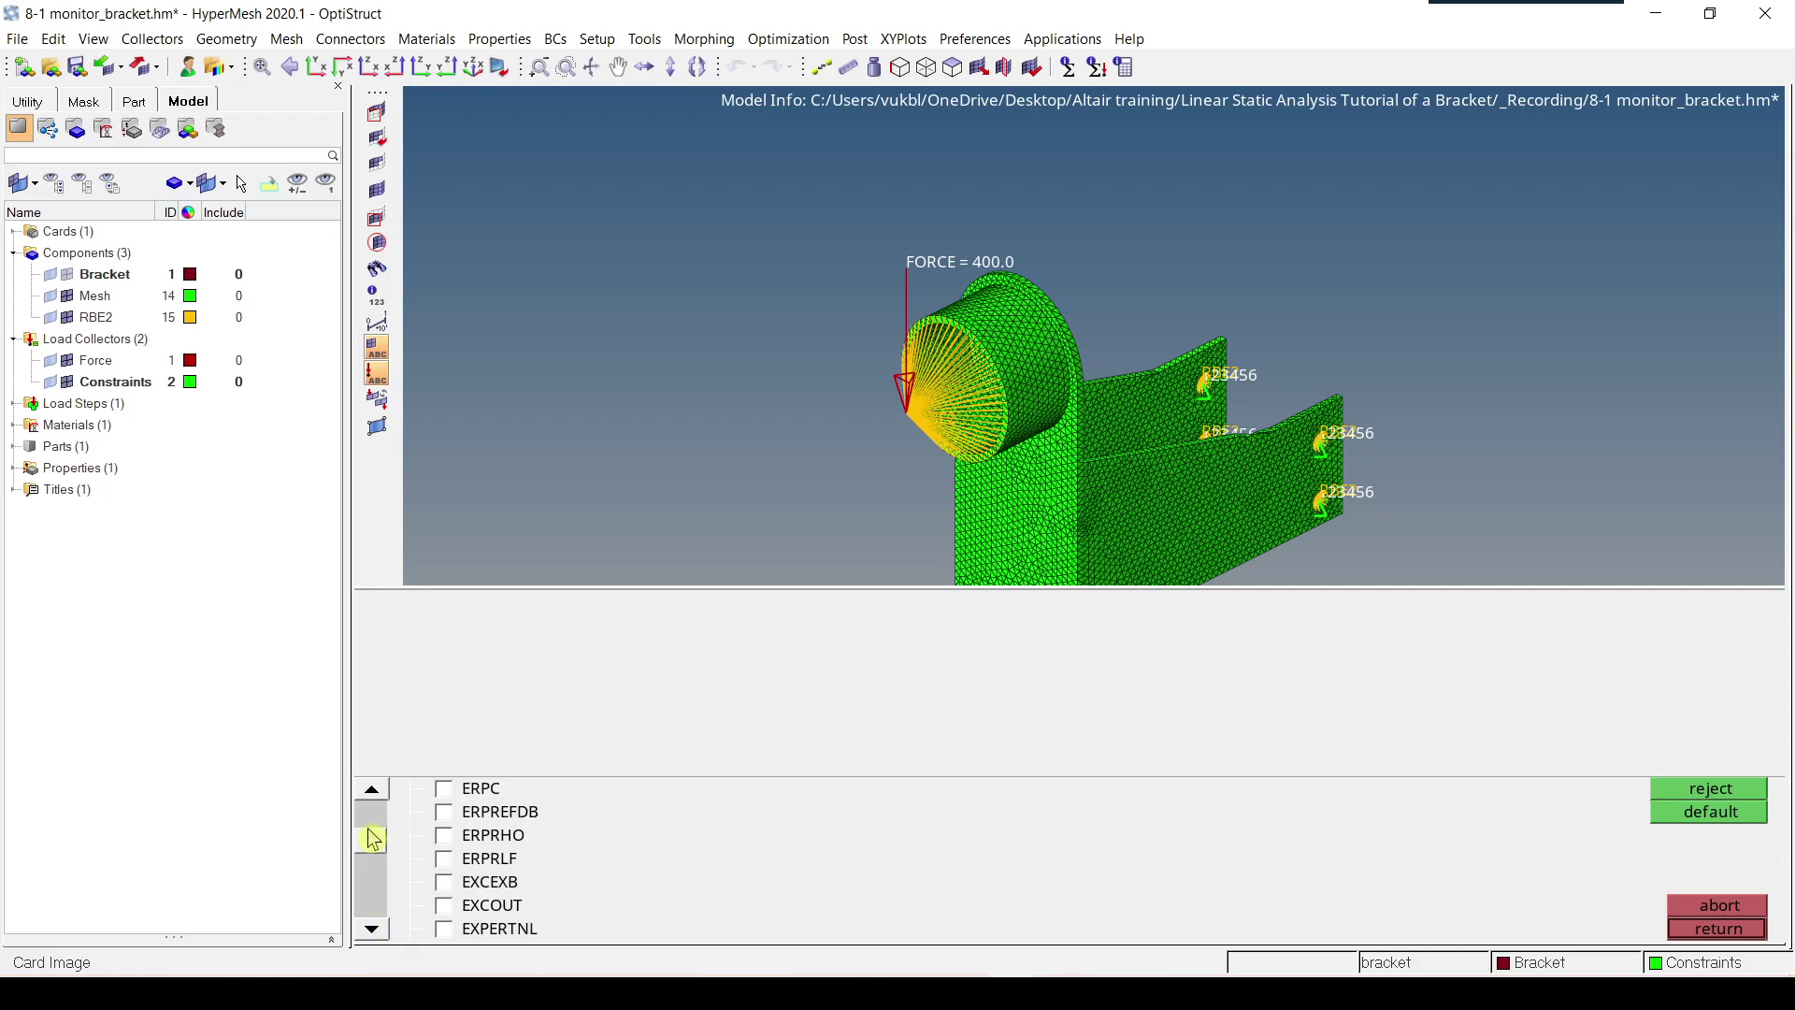
left_click_drag(373, 840, 374, 831)
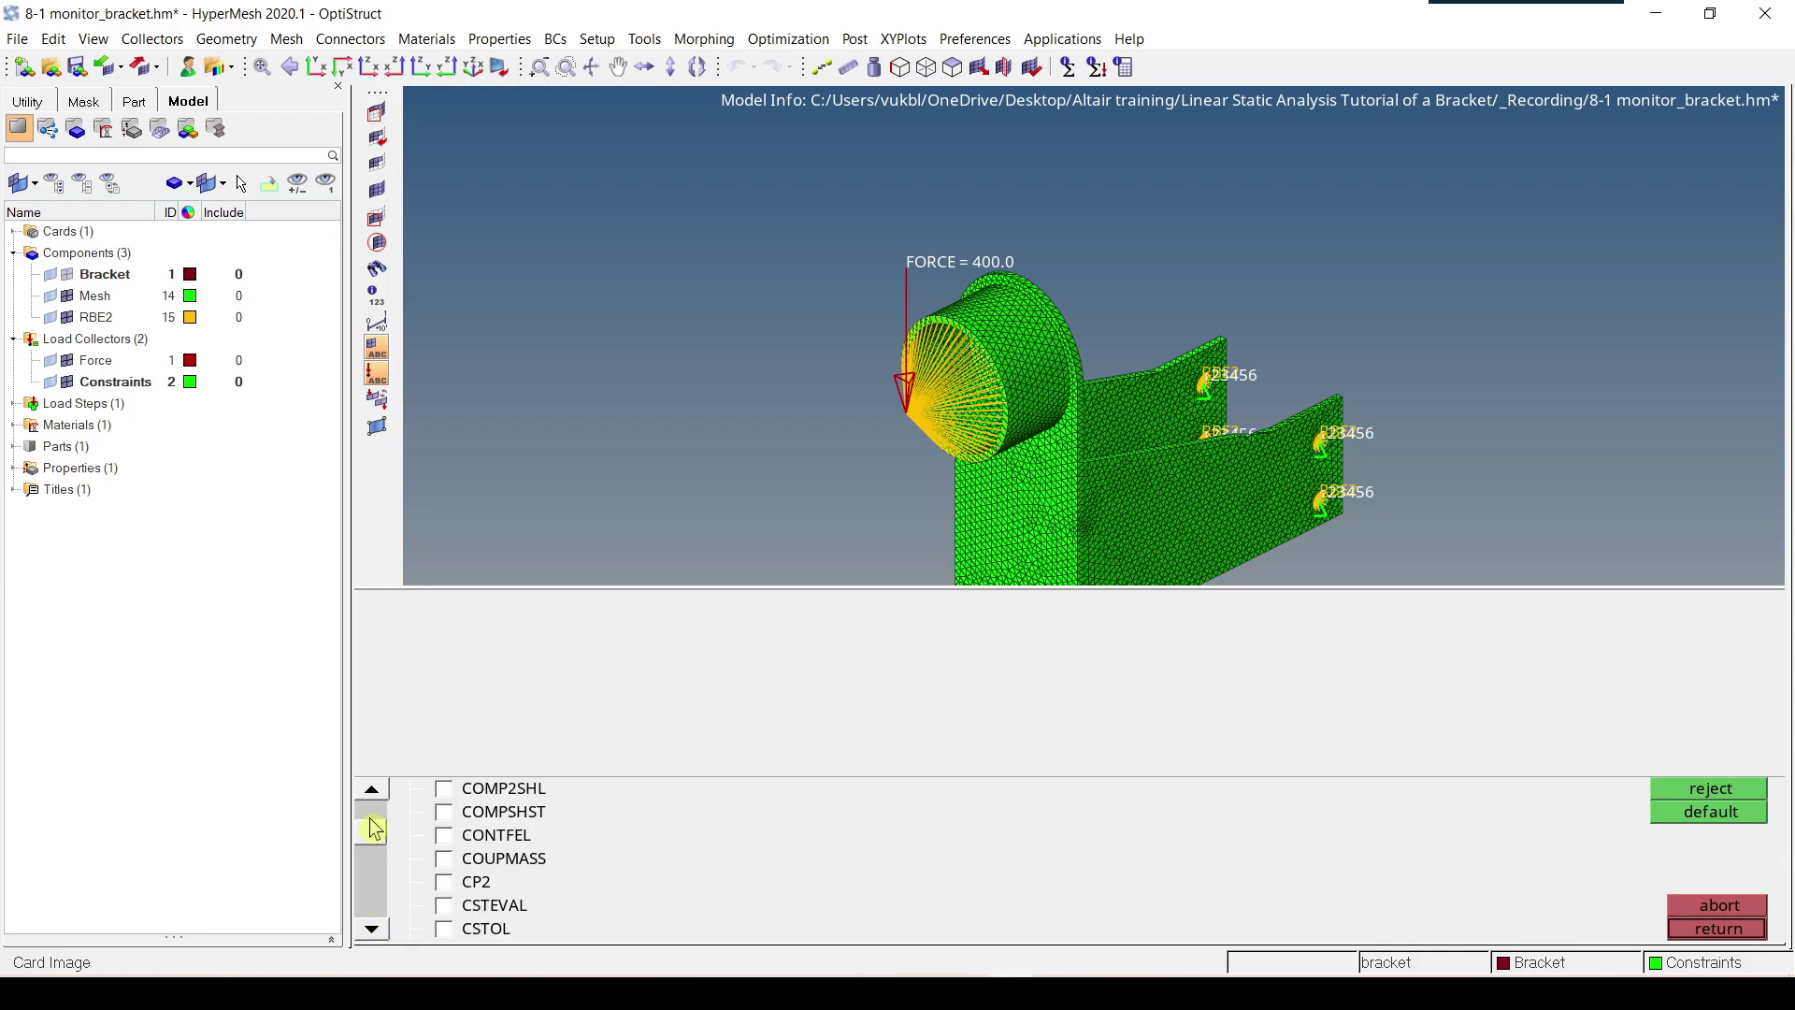
left_click(375, 795)
left_click(376, 797)
left_click(376, 797)
left_click(377, 798)
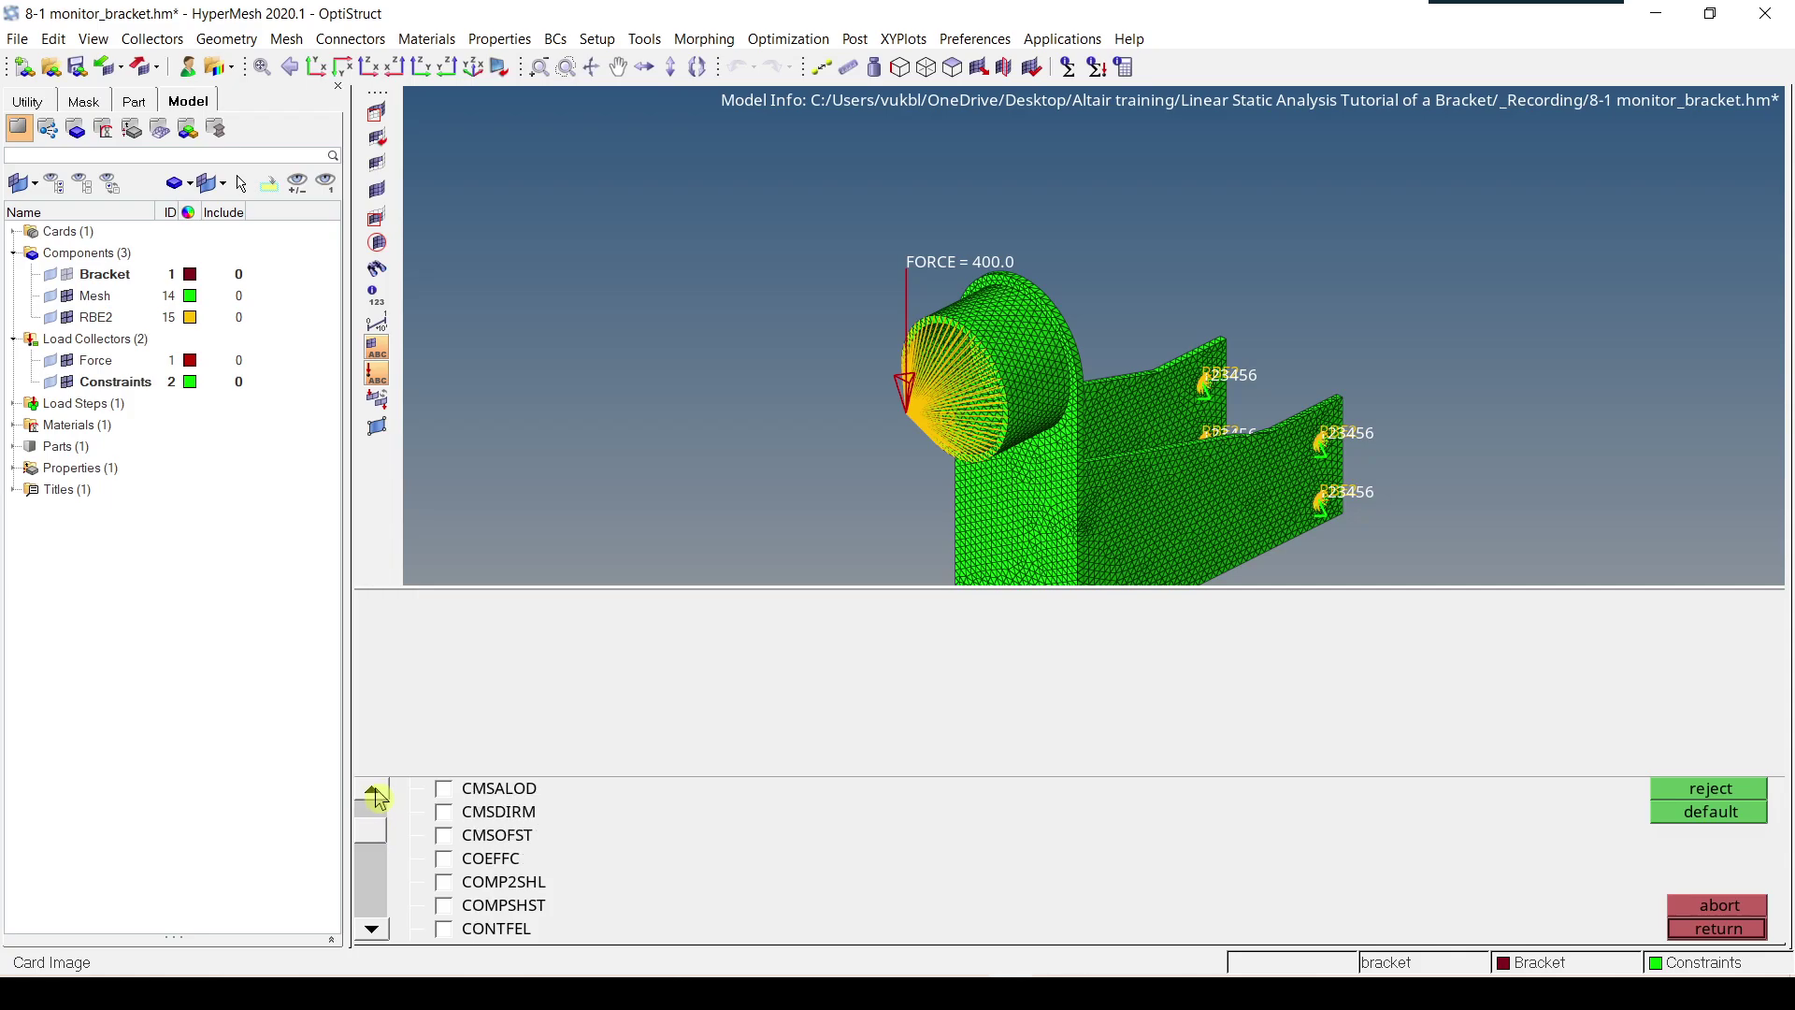
scroll(376, 797, "up", 10)
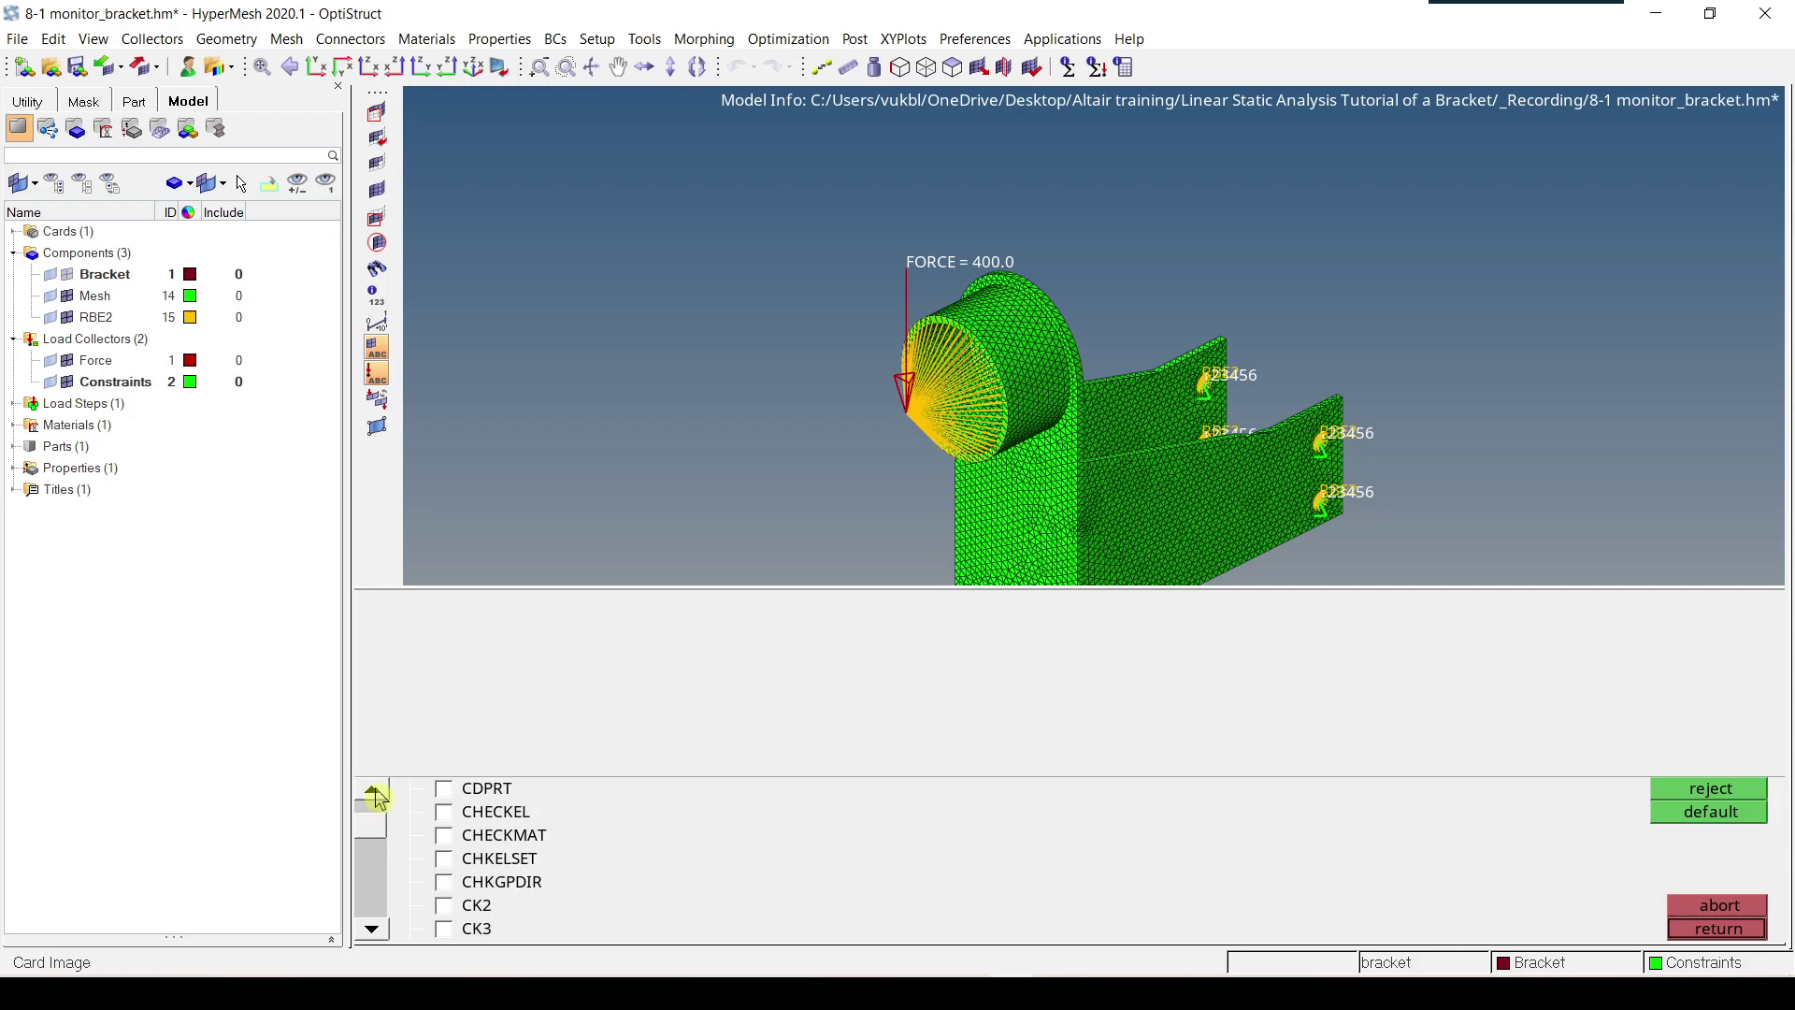
- Enable CHECKEL with value NO, then return to the Analysis page
left_click(445, 814)
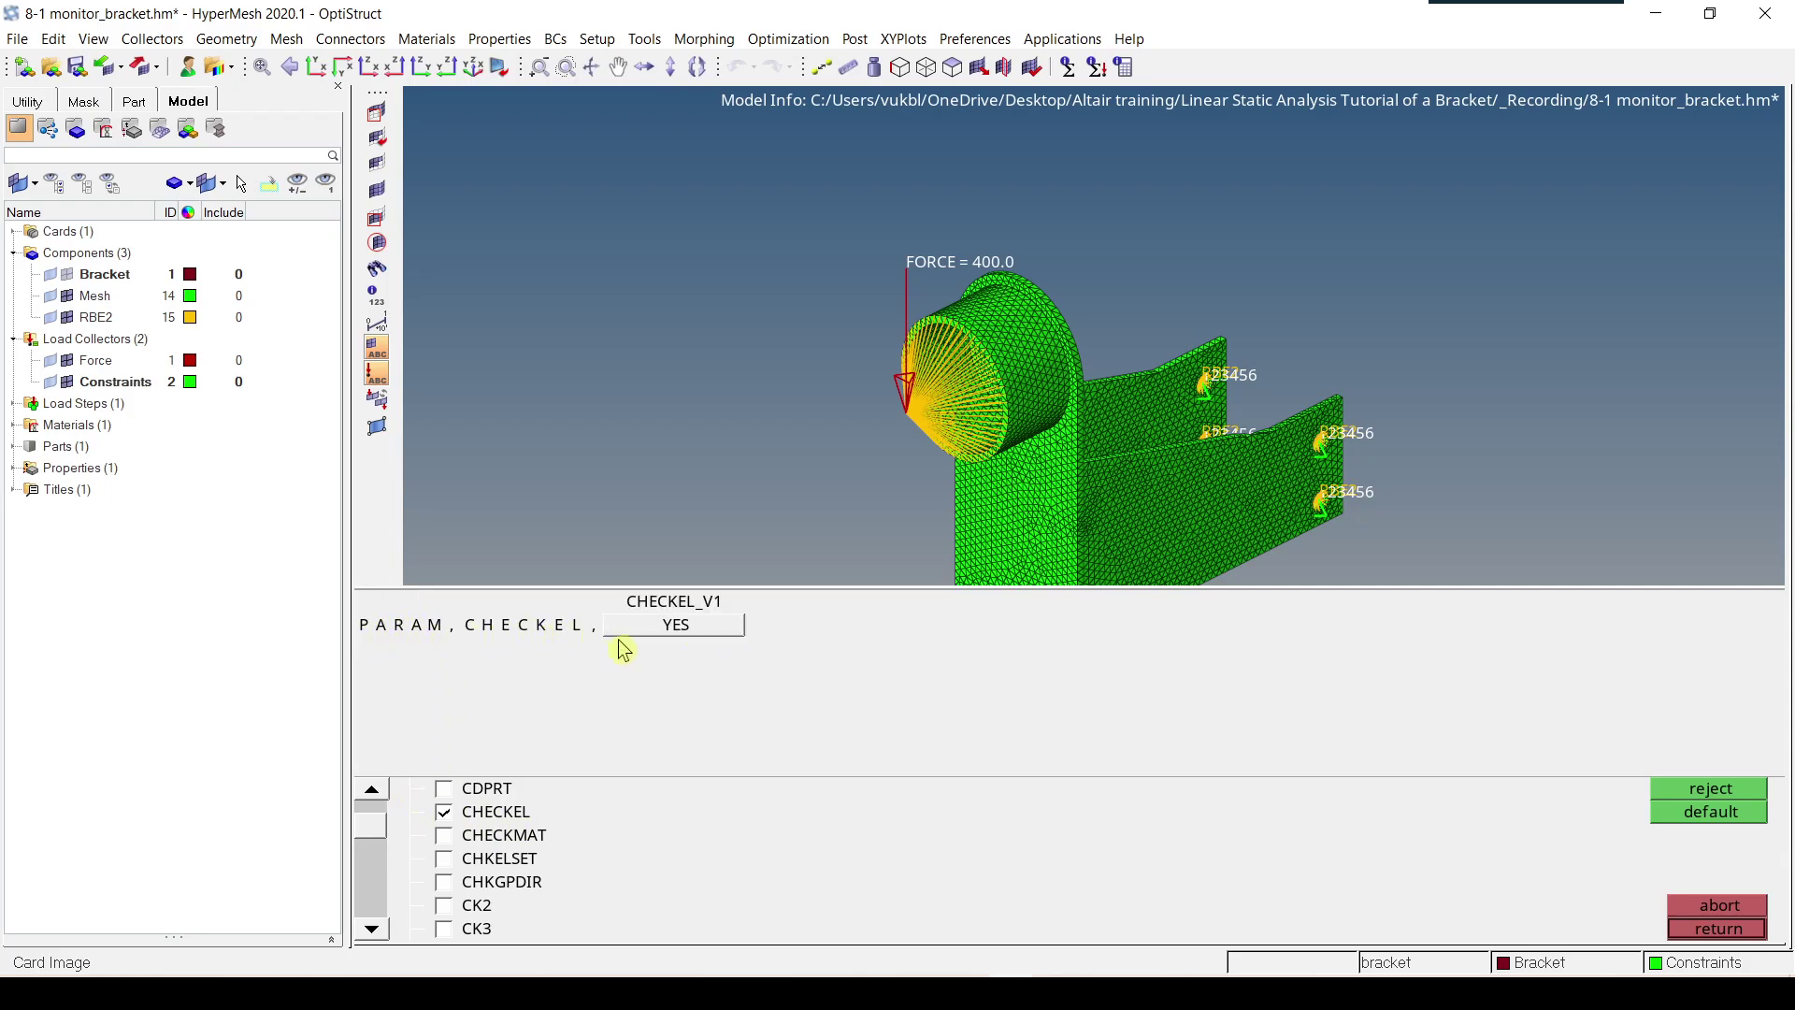
left_click(661, 637)
left_click(610, 650)
left_click(1705, 932)
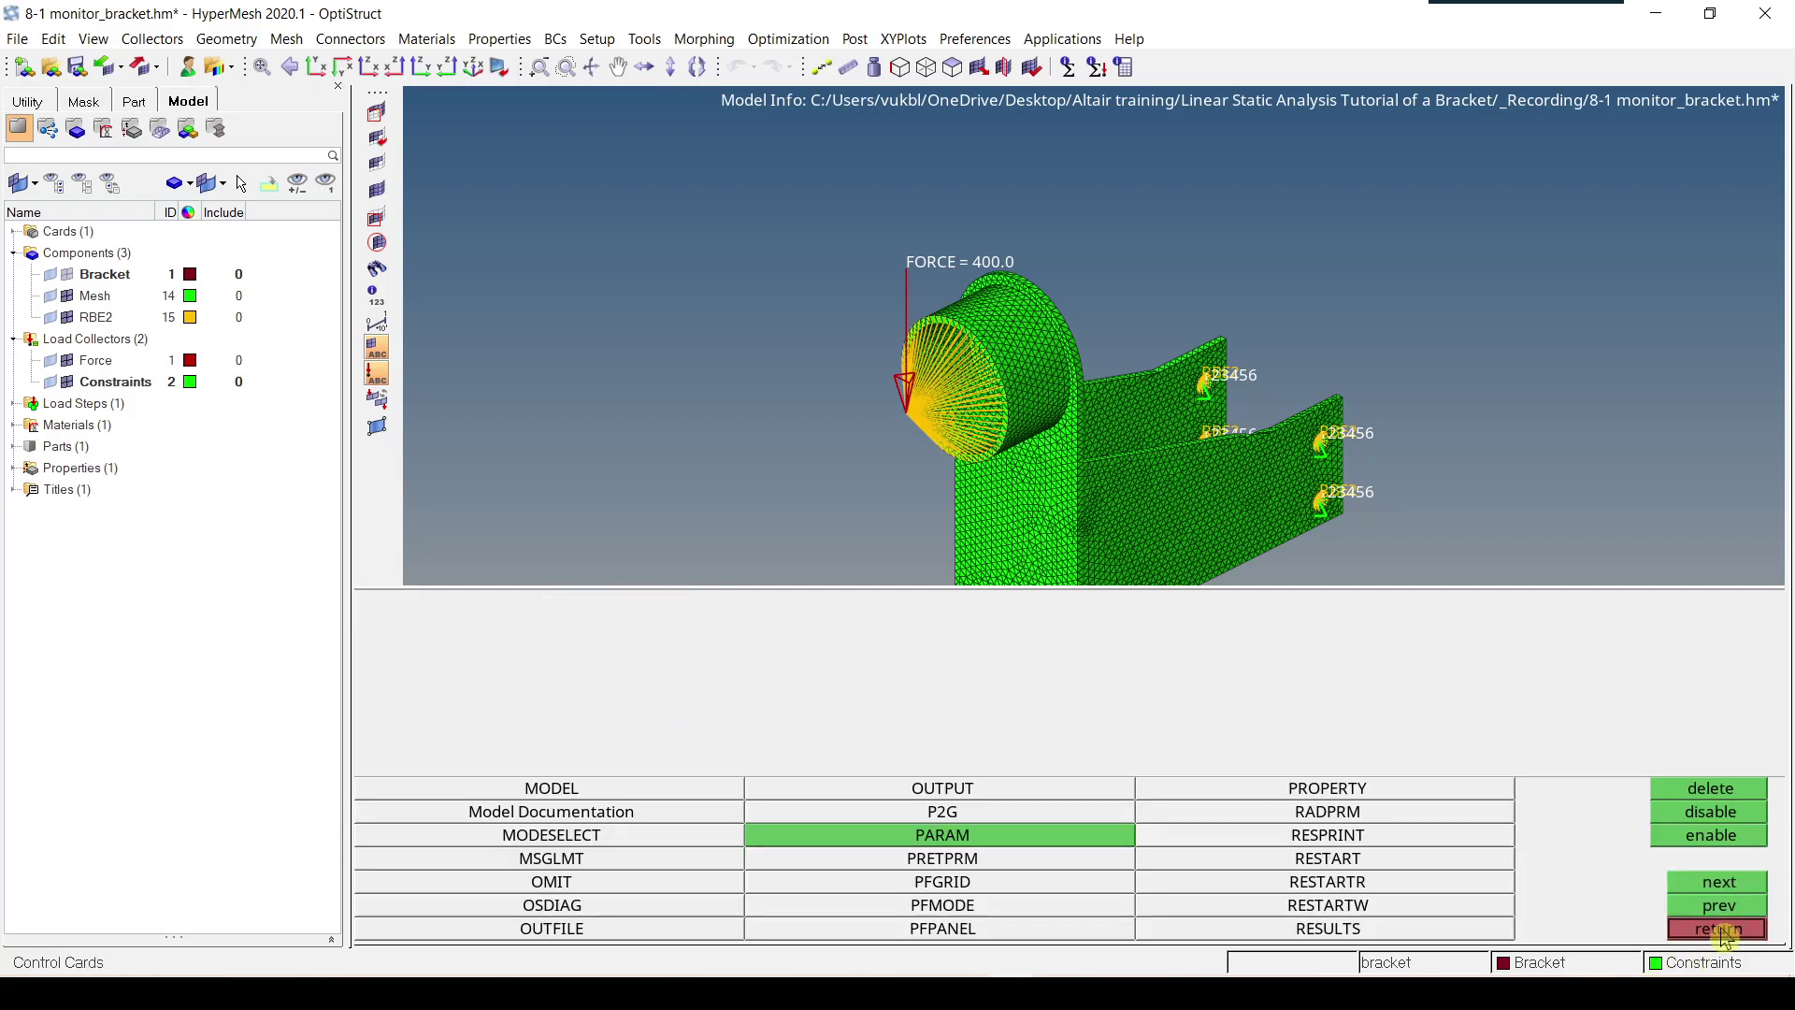
left_click(1721, 930)
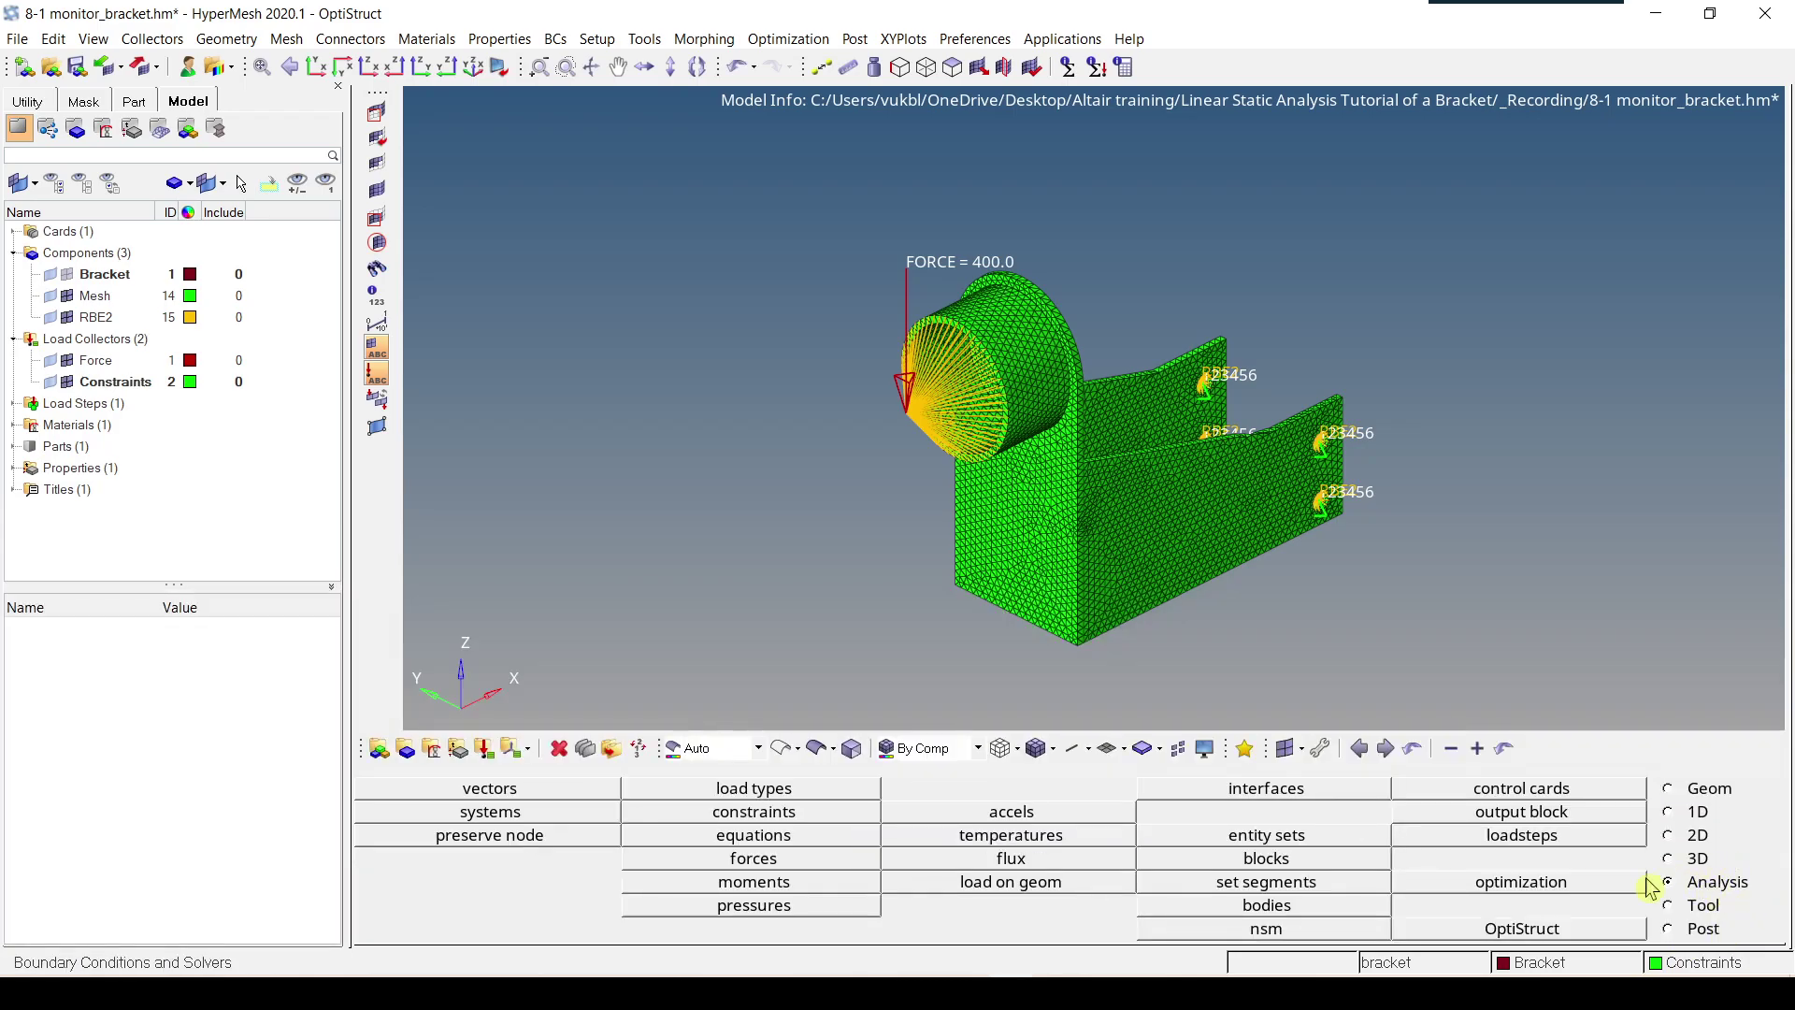
- Rerun OptiStruct on the overwritten 8-1 monitor_bracket.fem until ANALYSIS COMPLETED is reported
left_click(1505, 929)
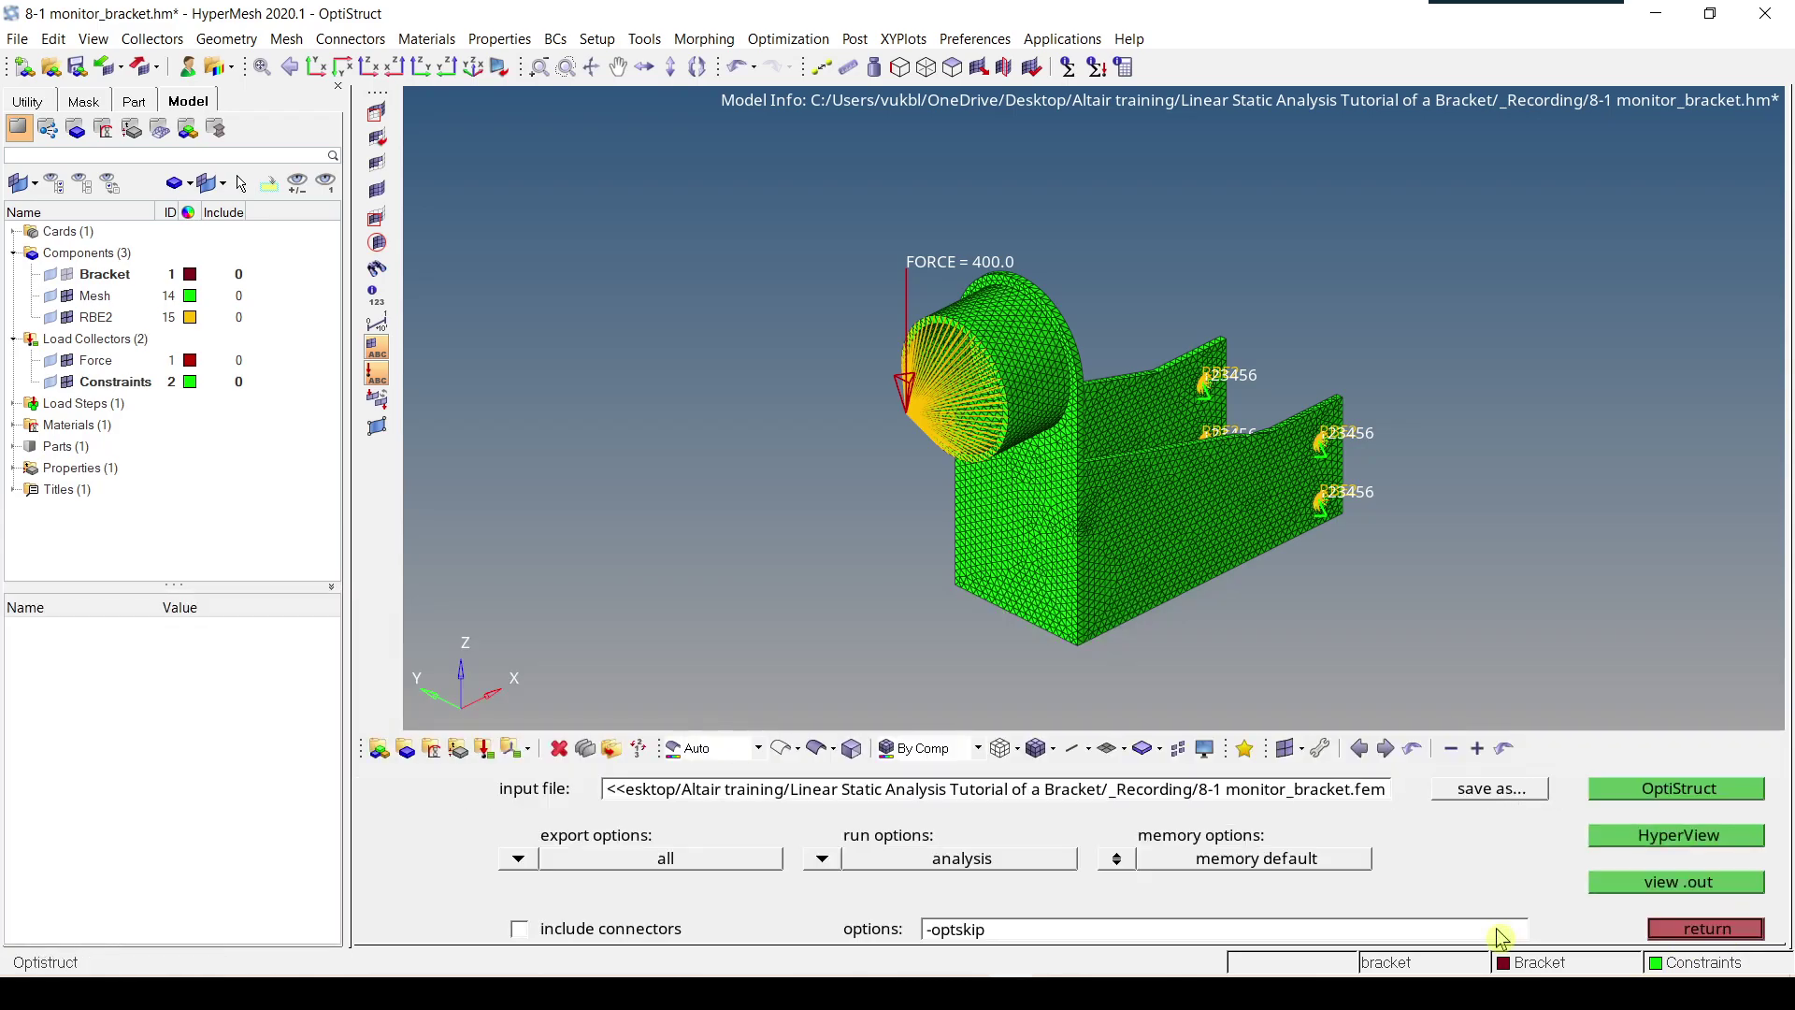
left_click(1657, 803)
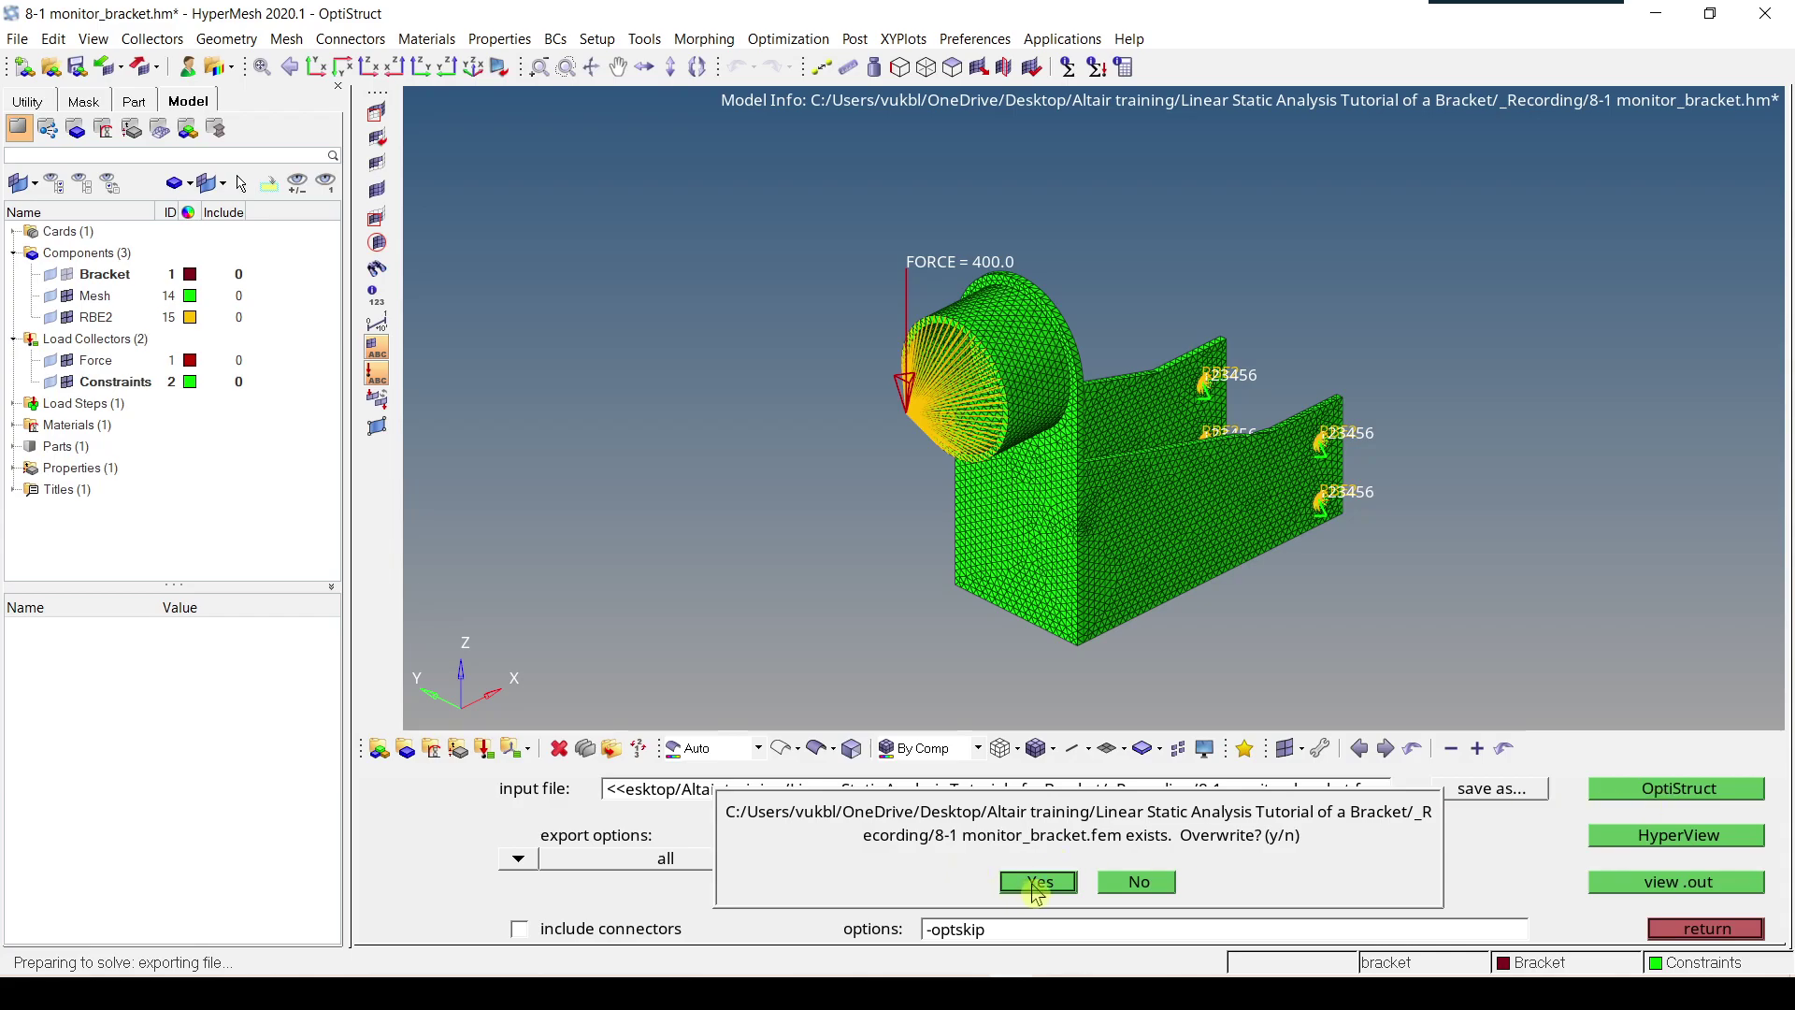
left_click(1038, 884)
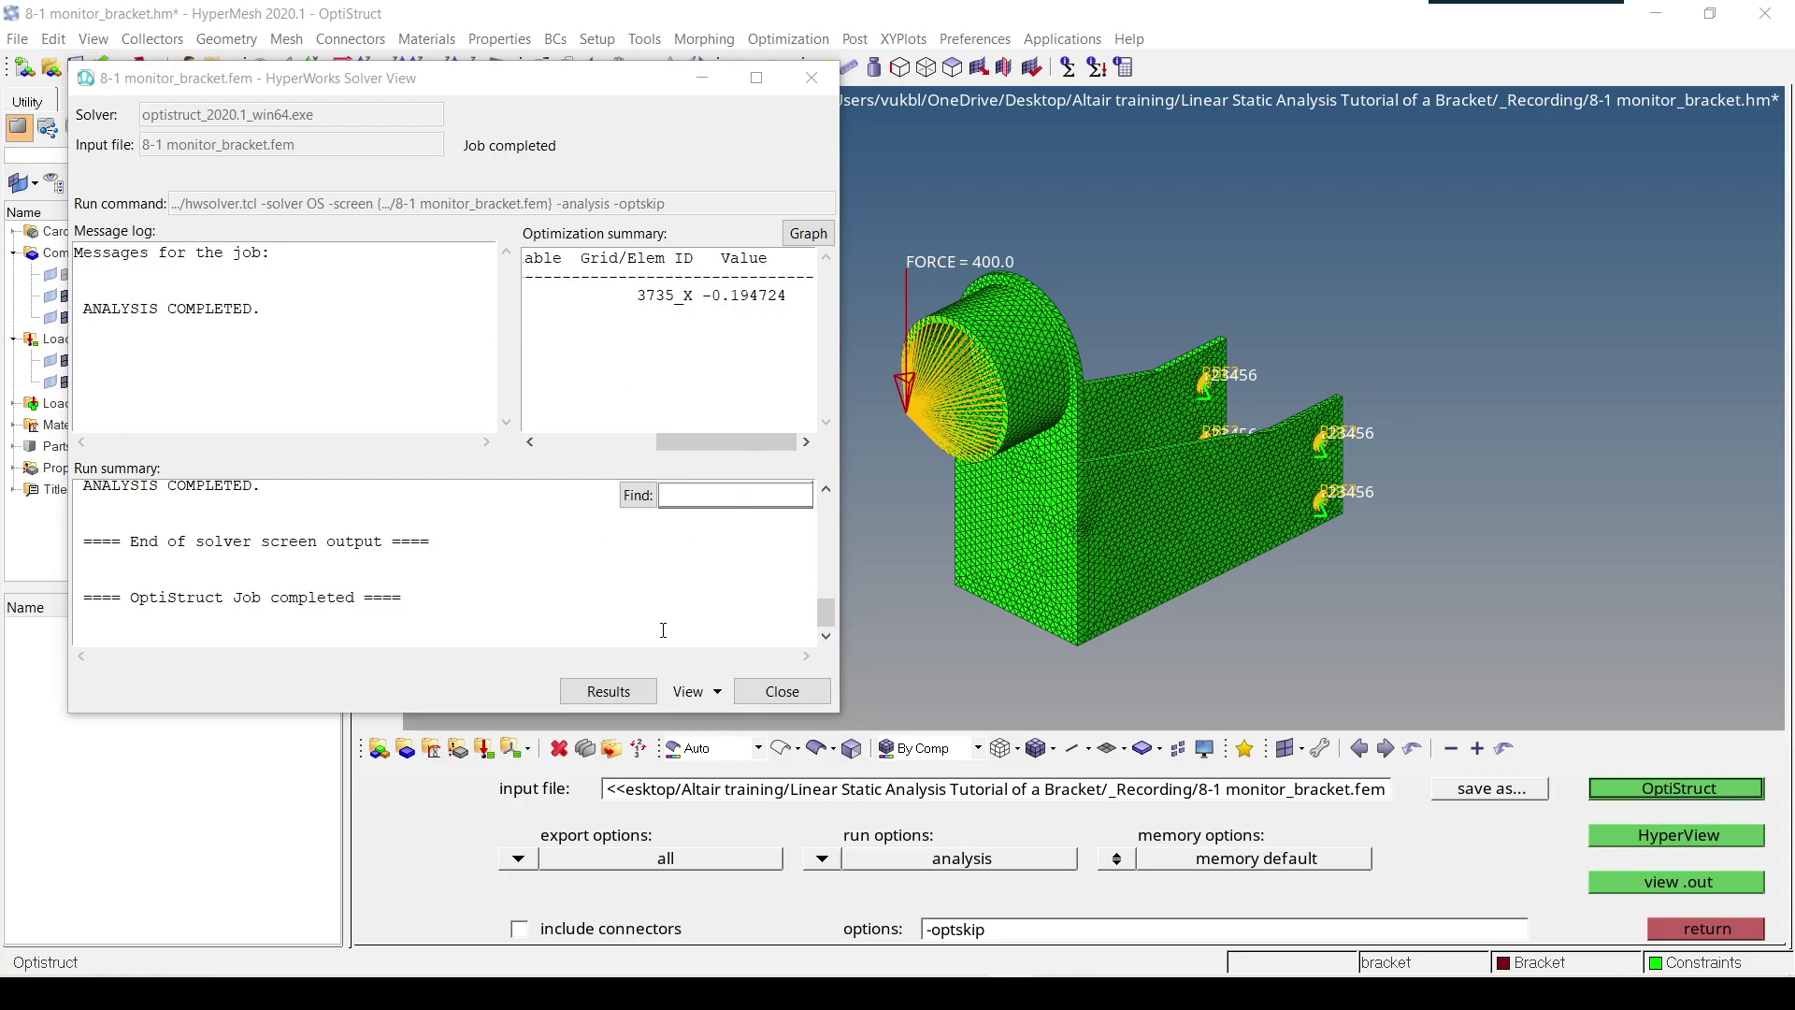
left_click(621, 699)
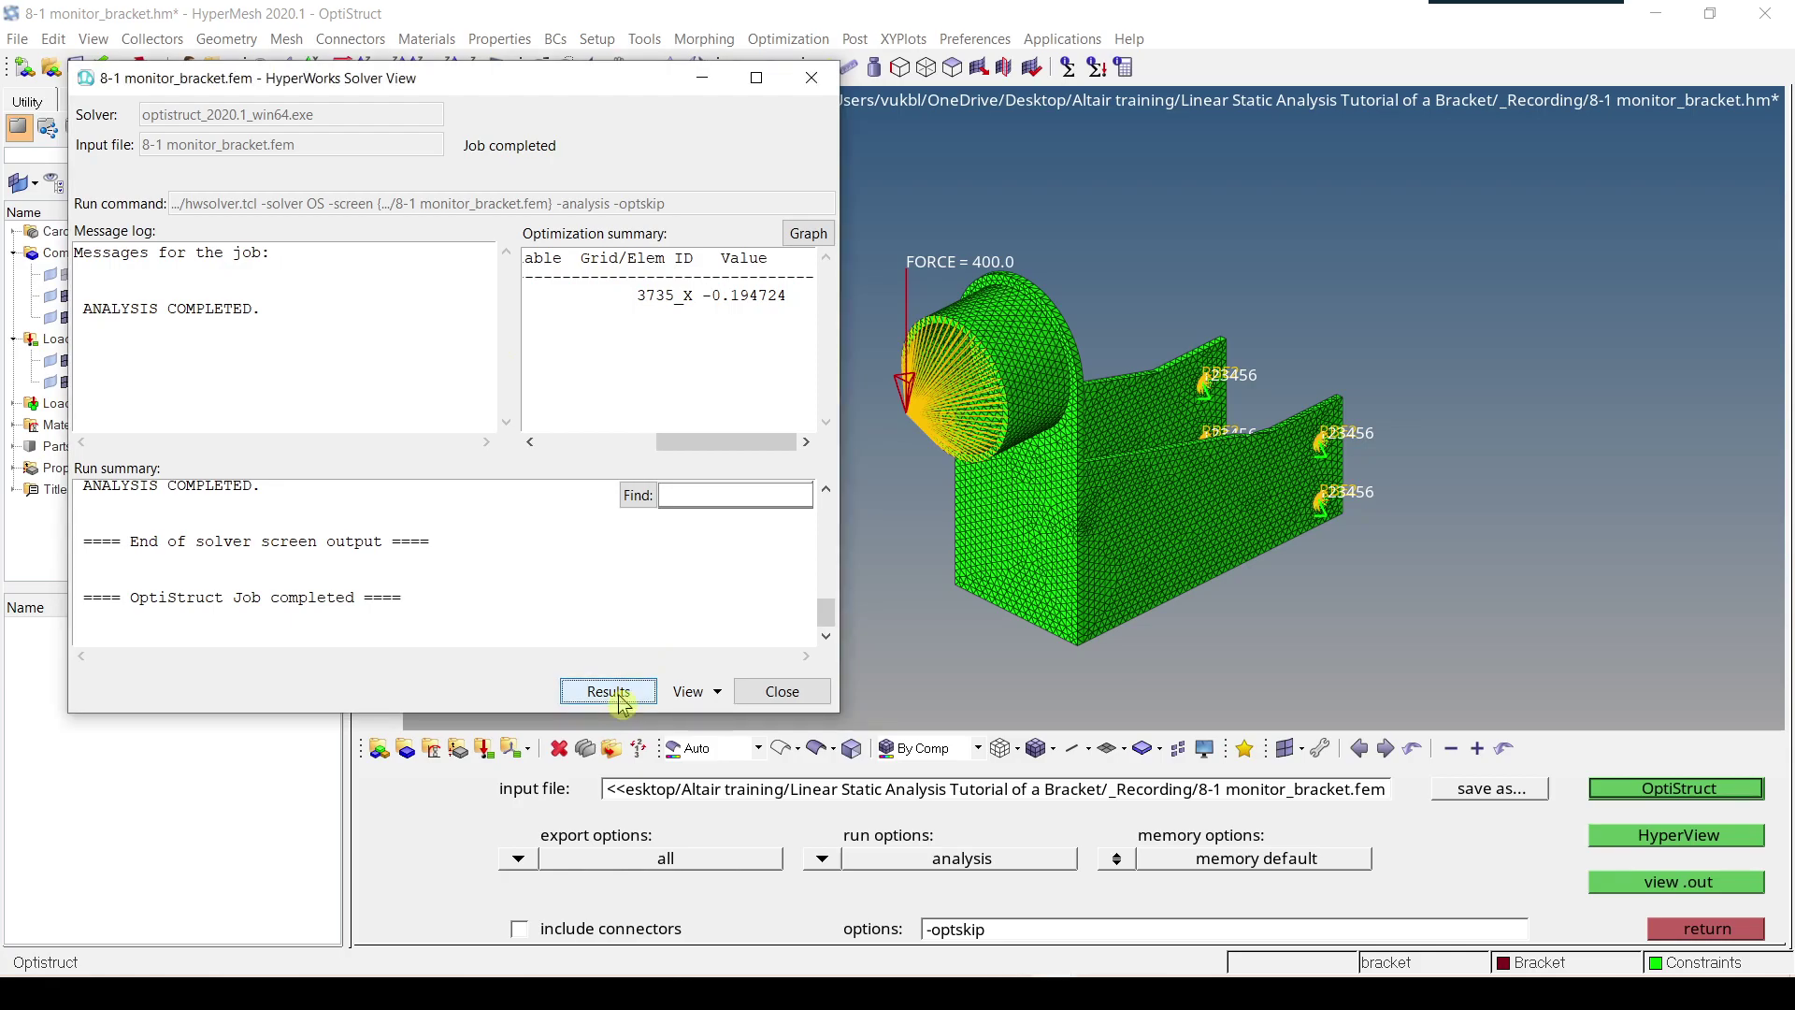
- Load 8-1 monitor_bracket.h3d model and results in HyperView, discarding the current data
left_click(621, 699)
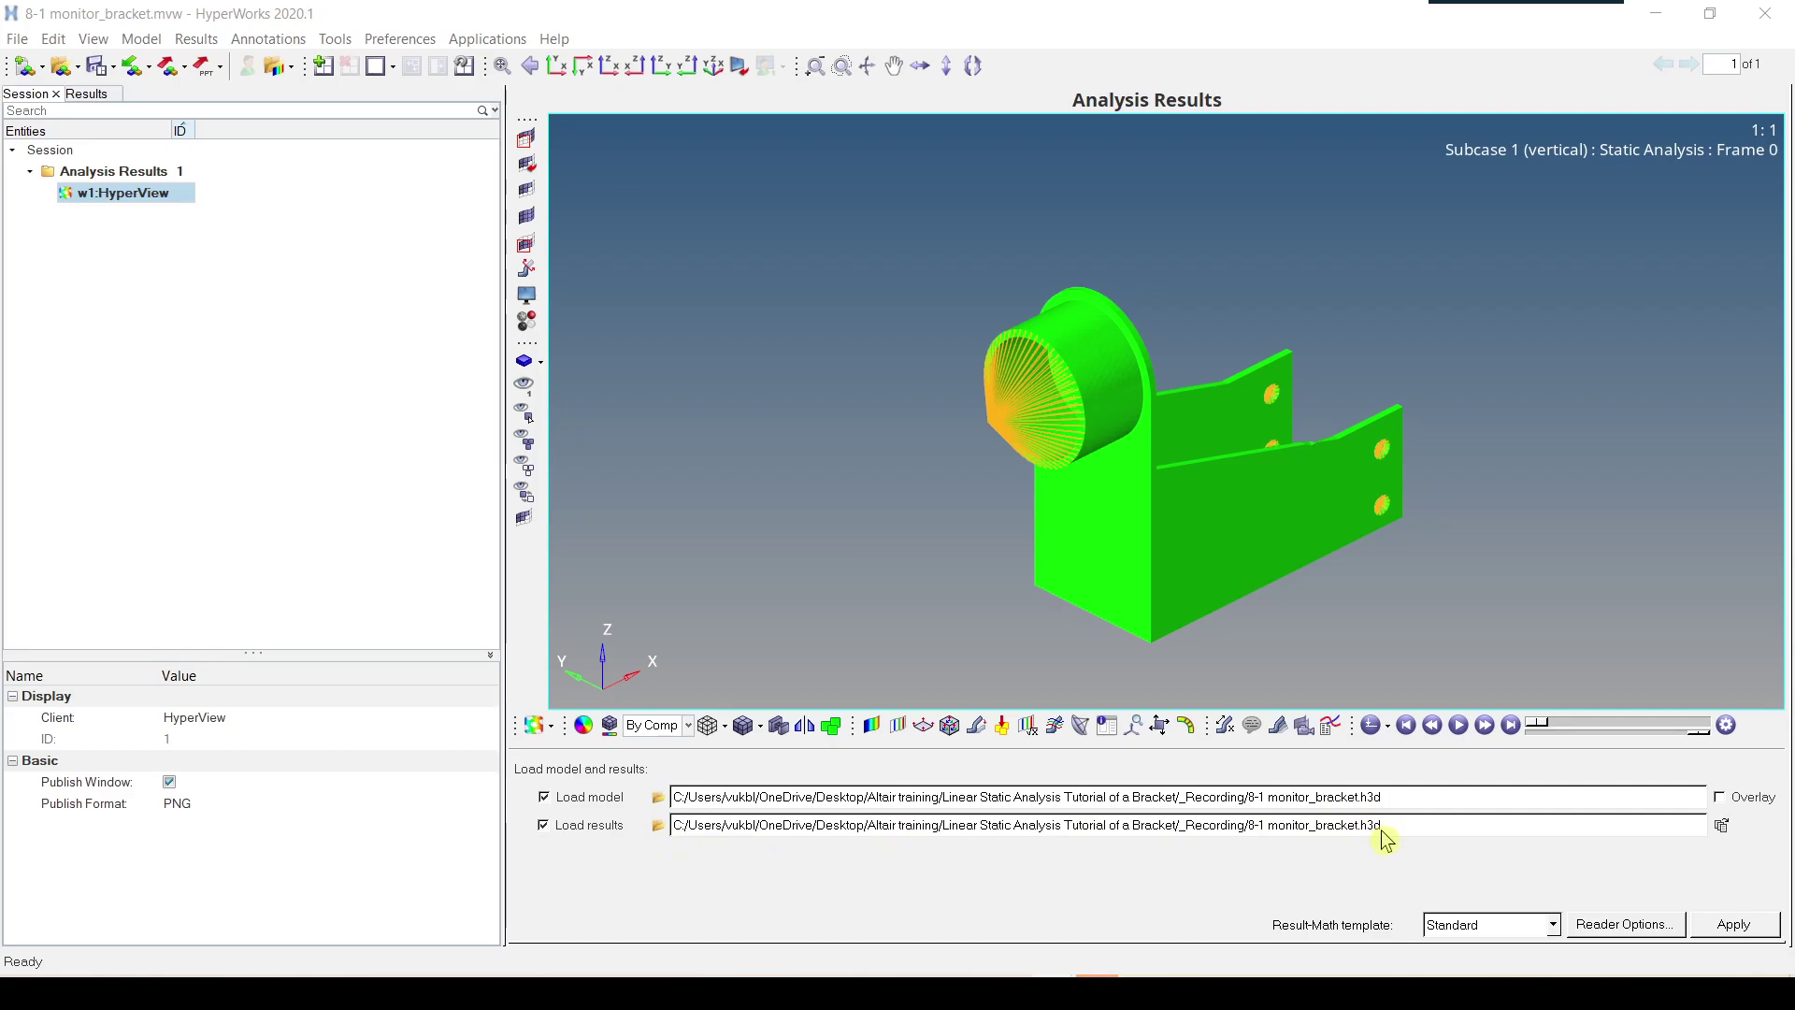
left_click(1735, 926)
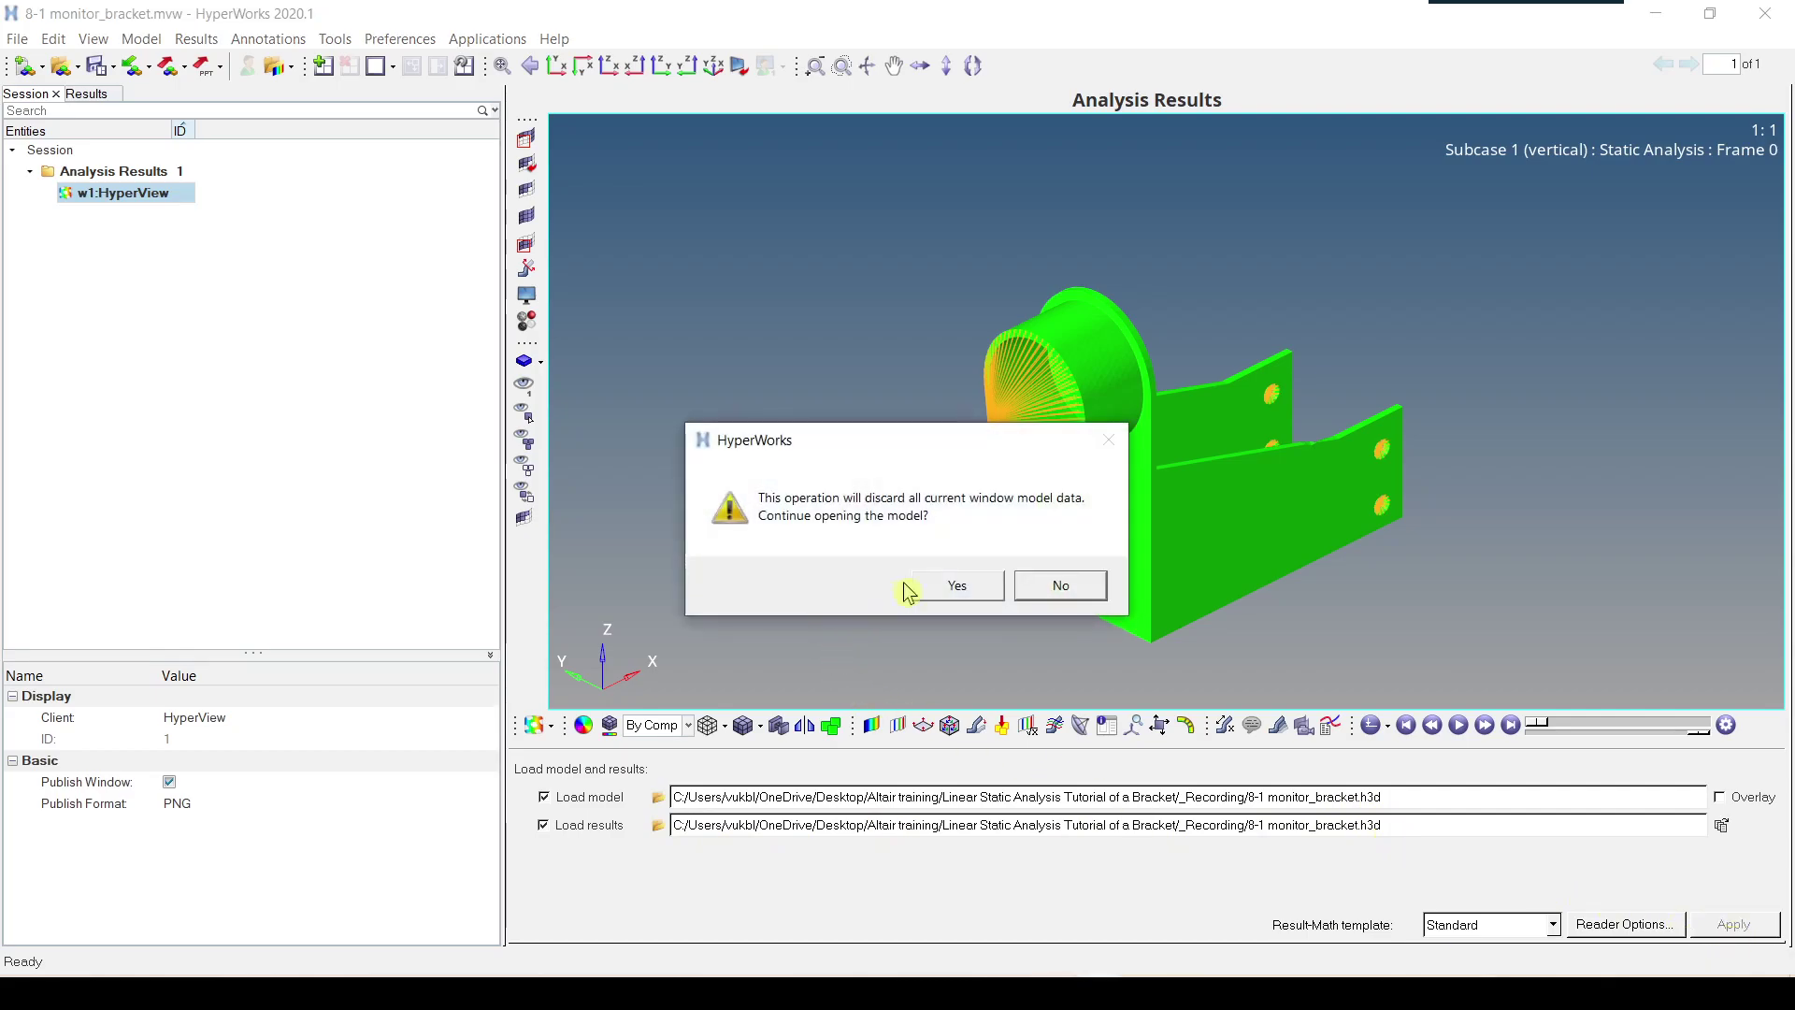
left_click(968, 603)
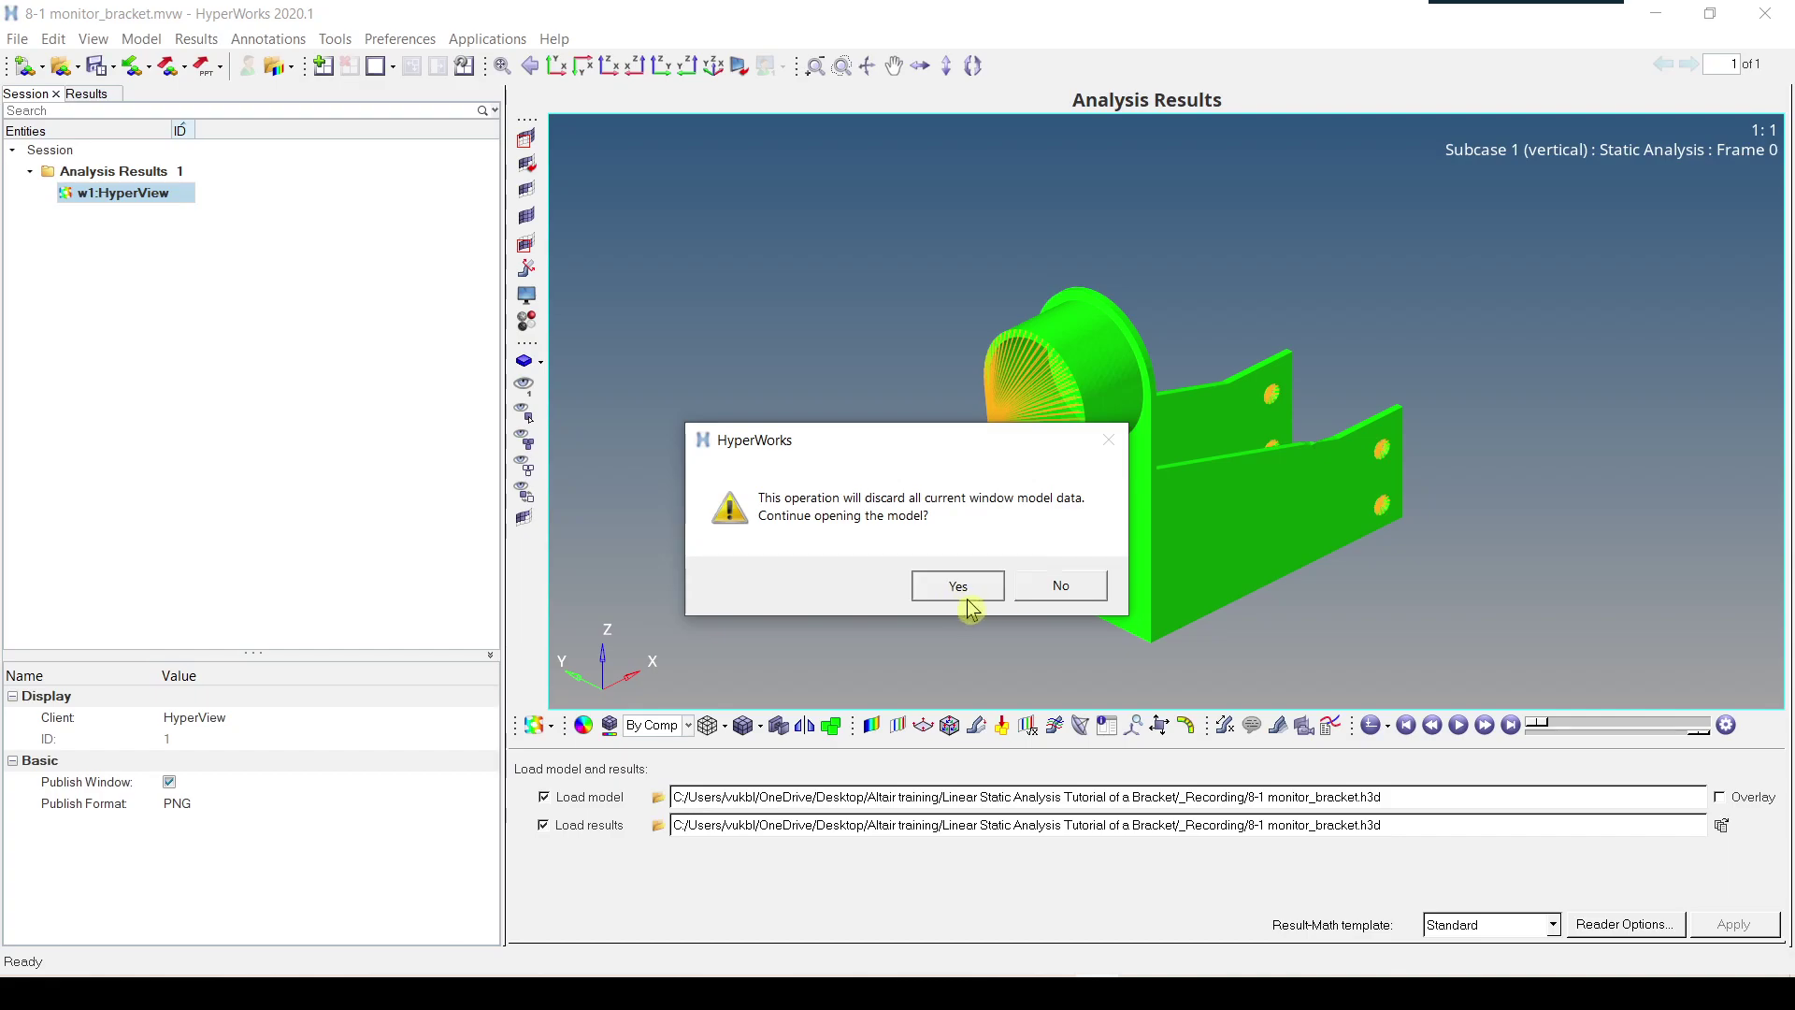